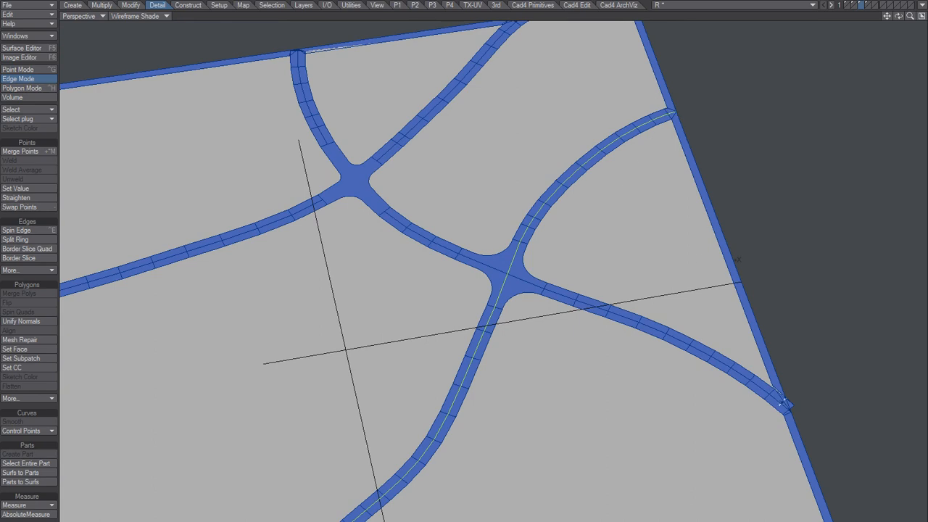
# Select the centreline edge loops of the roads crossing at the lower junction and switch the selection to their points.
pyautogui.click(632, 318)
pyautogui.press('l')
pyautogui.click(422, 232)
pyautogui.press('l')
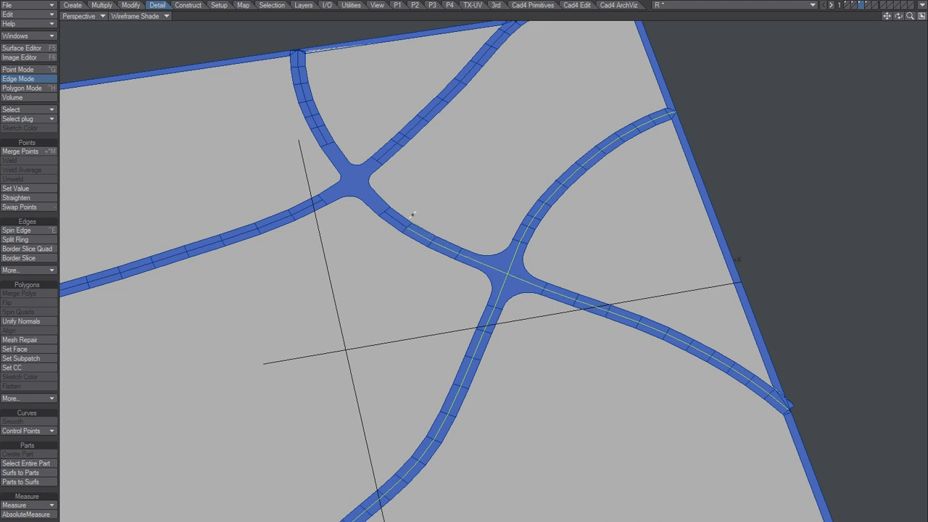
pyautogui.keyDown('alt'); pyautogui.keyDown('shift'); pyautogui.moveTo(413, 215); pyautogui.dragTo(442, 237); pyautogui.keyUp('shift'); pyautogui.keyUp('alt')
pyautogui.hotkey('ctrl', 'g')
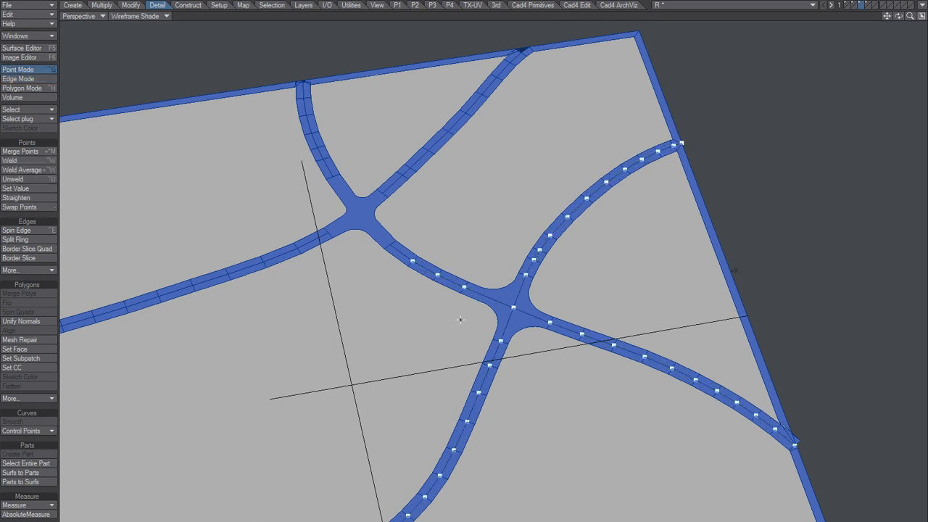
# Look up the Make Curve options for the selected centreline points, then clear the selection.
pyautogui.click(73, 5)
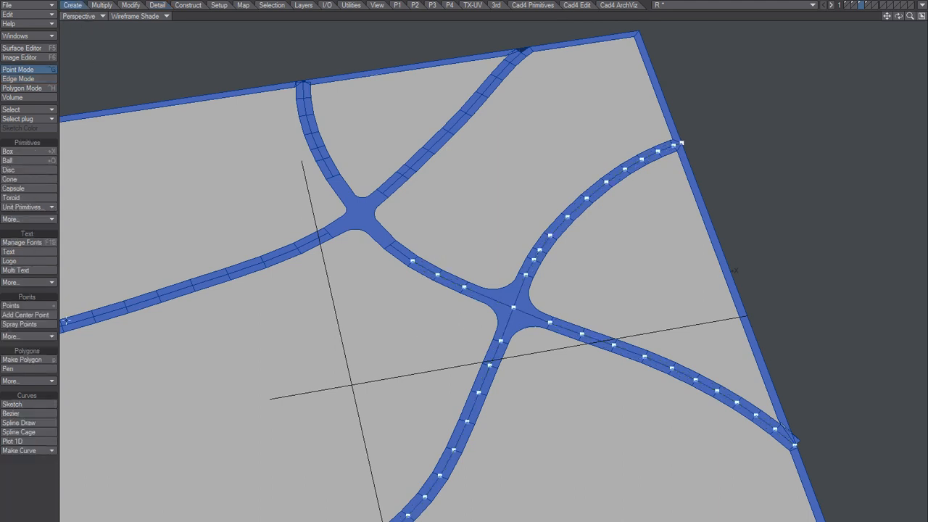
pyautogui.click(42, 451)
pyautogui.click(42, 451)
pyautogui.press('/')
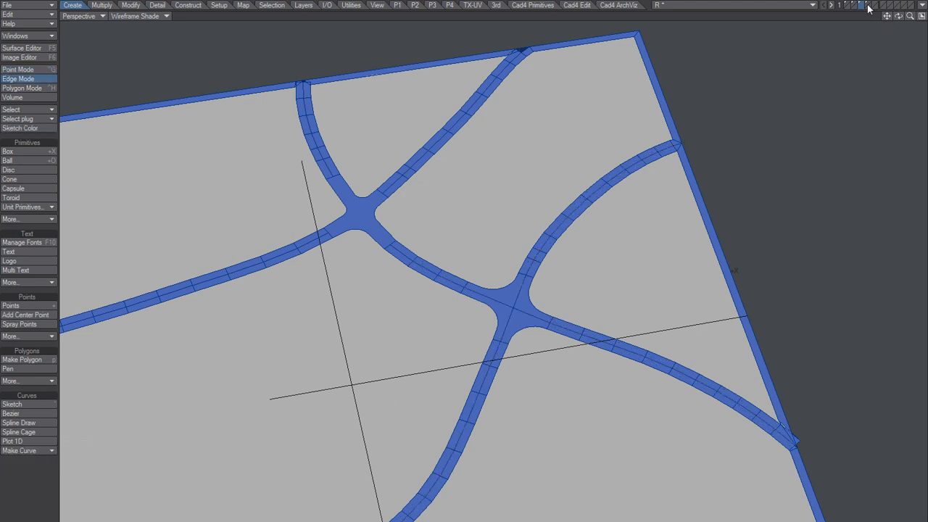
# Activate the layer with the finished centreline curve in polygon mode and show the road layer behind it.
pyautogui.click(868, 5)
pyautogui.hotkey('ctrl', 'h')
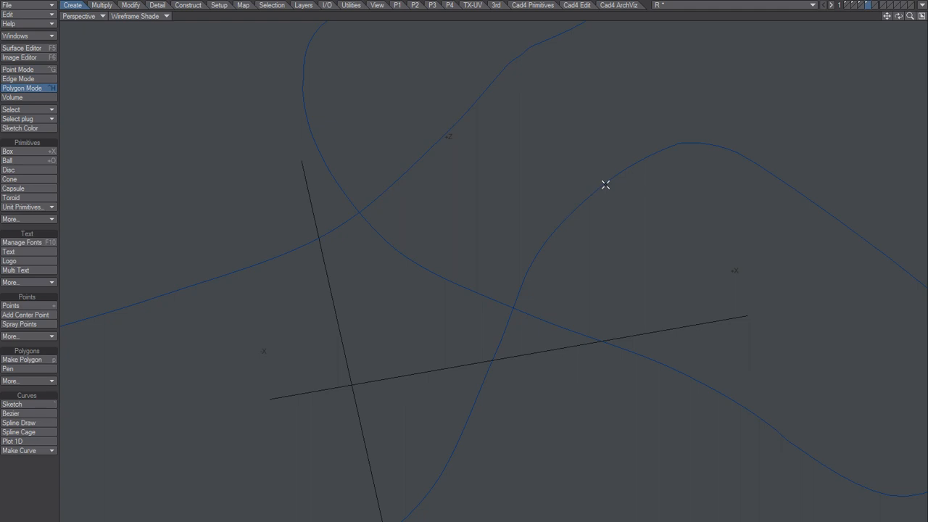
pyautogui.keyDown('shift'); pyautogui.click(861, 6); pyautogui.keyUp('shift')
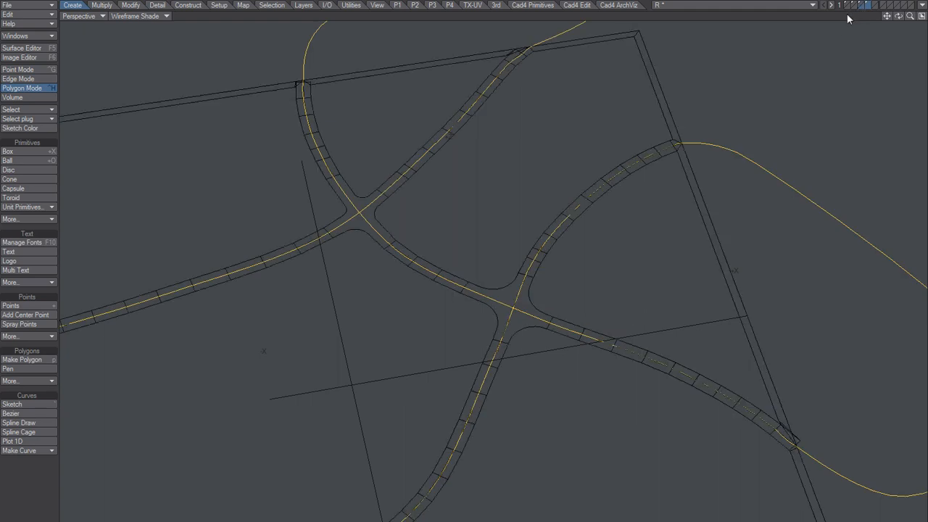
pyautogui.scroll(-8, 721, 174)
pyautogui.keyDown('alt'); pyautogui.moveTo(671, 242); pyautogui.dragTo(603, 297); pyautogui.keyUp('alt')
pyautogui.keyDown('alt'); pyautogui.keyDown('shift'); pyautogui.moveTo(603, 296); pyautogui.dragTo(582, 348); pyautogui.keyUp('shift'); pyautogui.keyUp('alt')
pyautogui.keyDown('alt'); pyautogui.keyDown('shift'); pyautogui.moveTo(614, 281); pyautogui.dragTo(504, 302); pyautogui.keyUp('shift'); pyautogui.keyUp('alt')
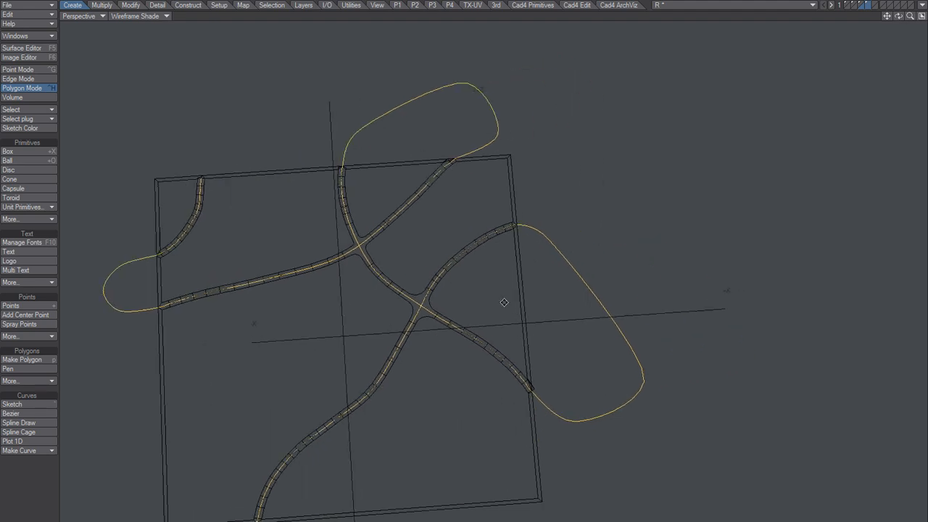
pyautogui.scroll(5, 580, 266)
pyautogui.click(583, 266)
pyautogui.click(583, 258)
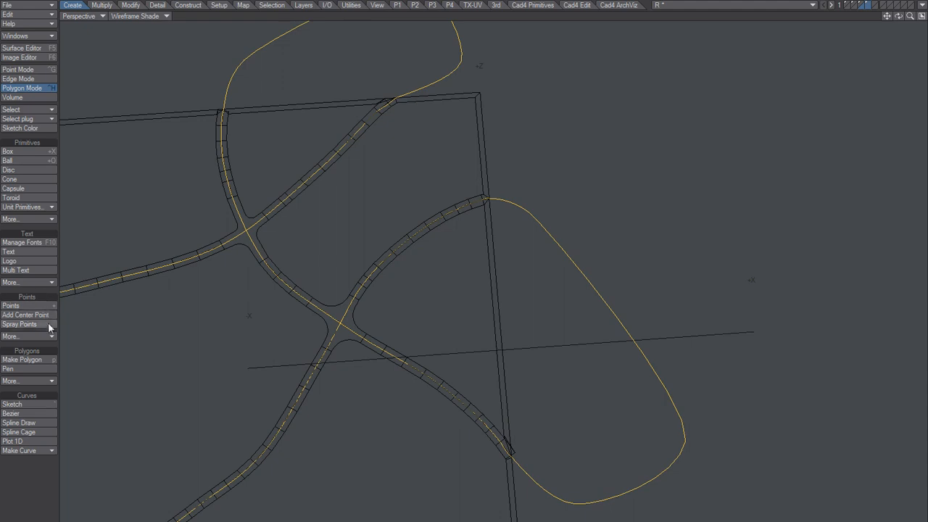
# Examine the curve's points along the roads and on the loops outside the plot, then return to polygon selection.
pyautogui.click(101, 5)
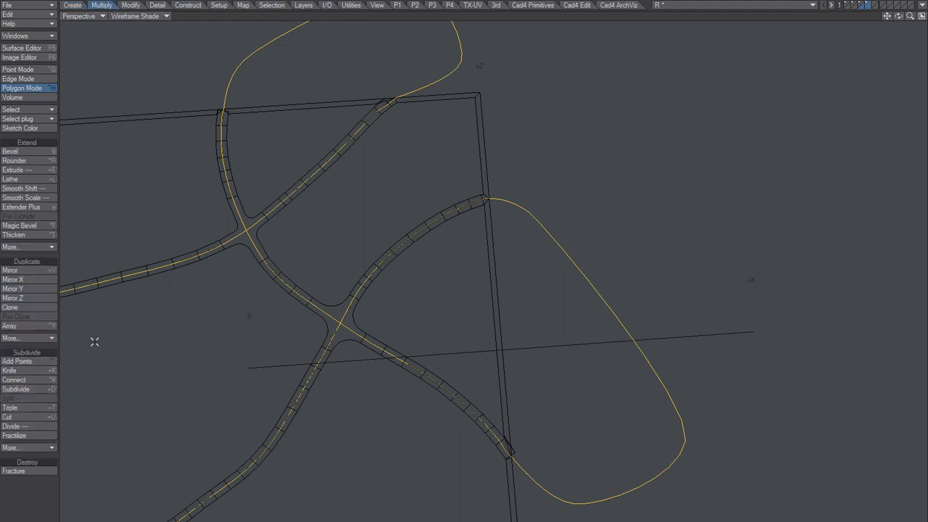
pyautogui.hotkey('ctrl', 'g')
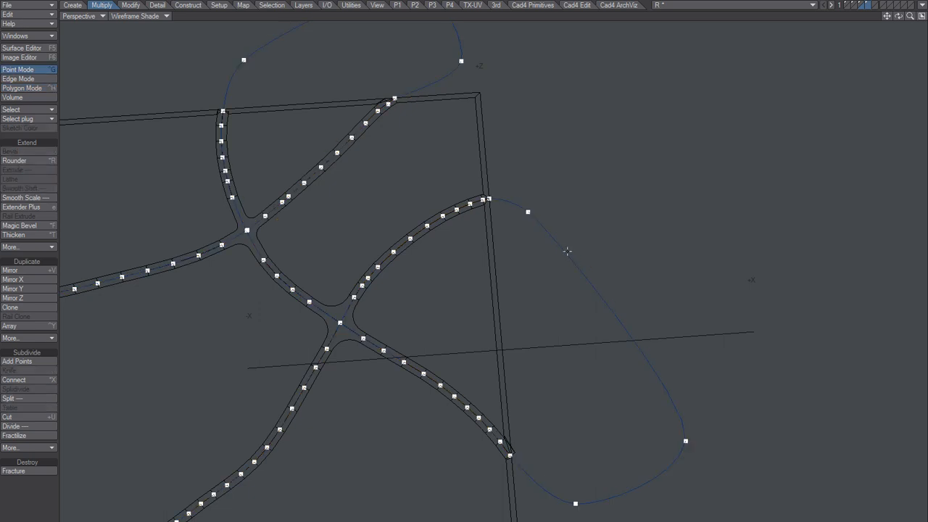
pyautogui.moveTo(519, 182)
pyautogui.mouseDown(button='right')
pyautogui.moveTo(536, 519)
pyautogui.moveTo(594, 203)
pyautogui.moveTo(517, 283)
pyautogui.moveTo(554, 352)
pyautogui.moveTo(520, 274)
pyautogui.moveTo(673, 259)
pyautogui.moveTo(653, 250)
pyautogui.mouseUp(button='right')
pyautogui.moveTo(519, 180)
pyautogui.mouseDown(button='right')
pyautogui.moveTo(542, 518)
pyautogui.moveTo(723, 333)
pyautogui.mouseUp(button='right')
pyautogui.scroll(-3, 589, 295)
pyautogui.keyDown('alt'); pyautogui.keyDown('shift'); pyautogui.moveTo(541, 317); pyautogui.dragTo(610, 281); pyautogui.keyUp('shift'); pyautogui.keyUp('alt')
pyautogui.press('/')
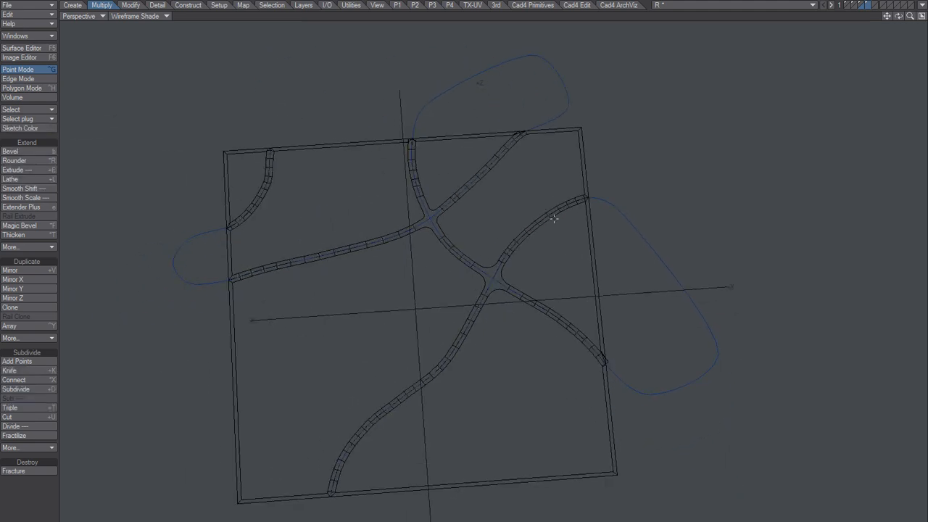
pyautogui.press('space')
pyautogui.press('space')
pyautogui.keyDown('alt'); pyautogui.moveTo(497, 380); pyautogui.dragTo(468, 358); pyautogui.keyUp('alt')
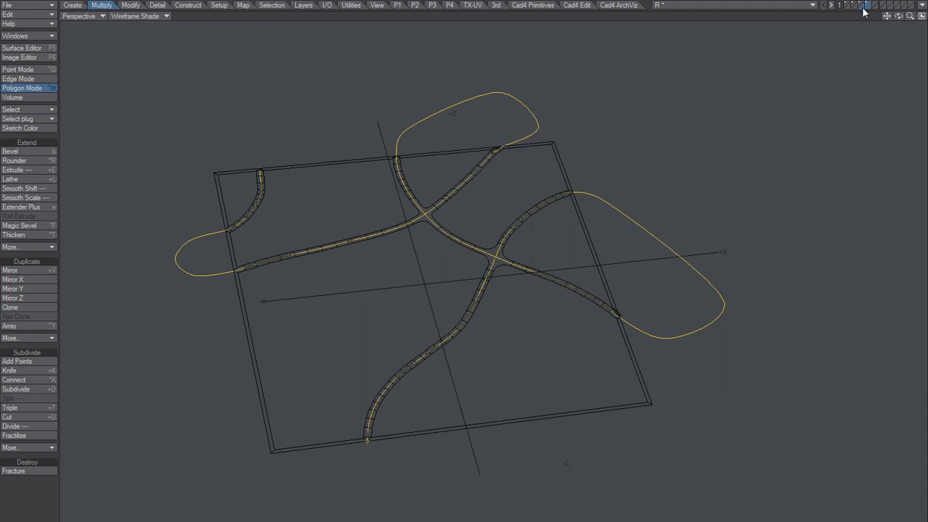
# Return to the four-view layout, change the smooth-shaded perspective view to Top (XZ), and frame the curve's end at the plot's lower edge.
pyautogui.click(921, 15)
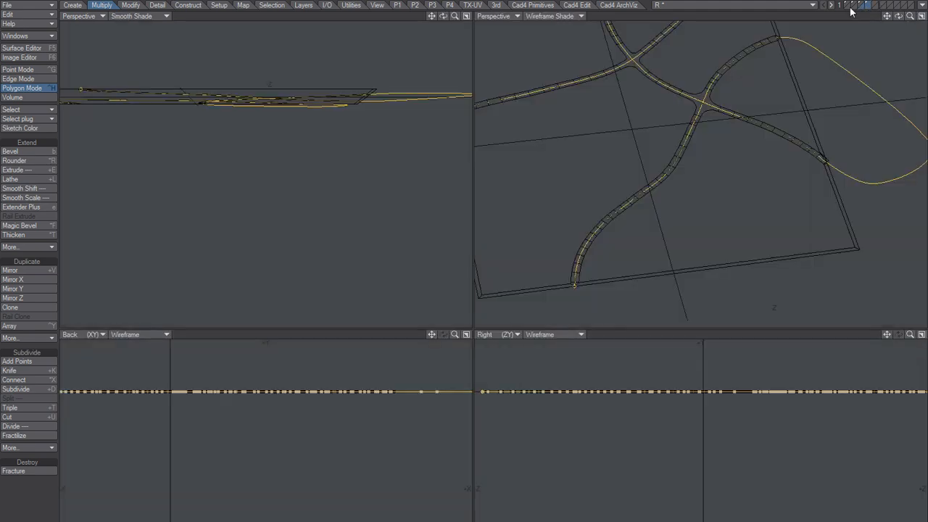
pyautogui.press('a')
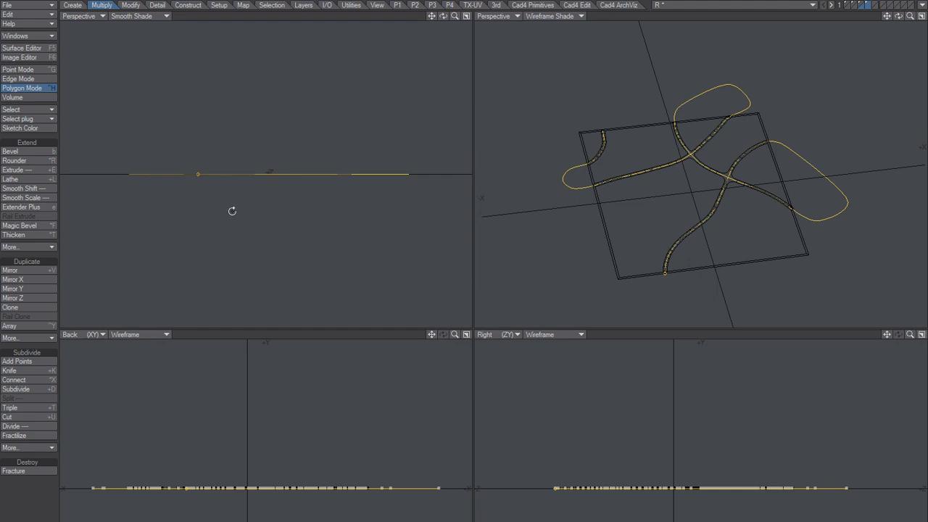
pyautogui.click(80, 16)
pyautogui.click(87, 13)
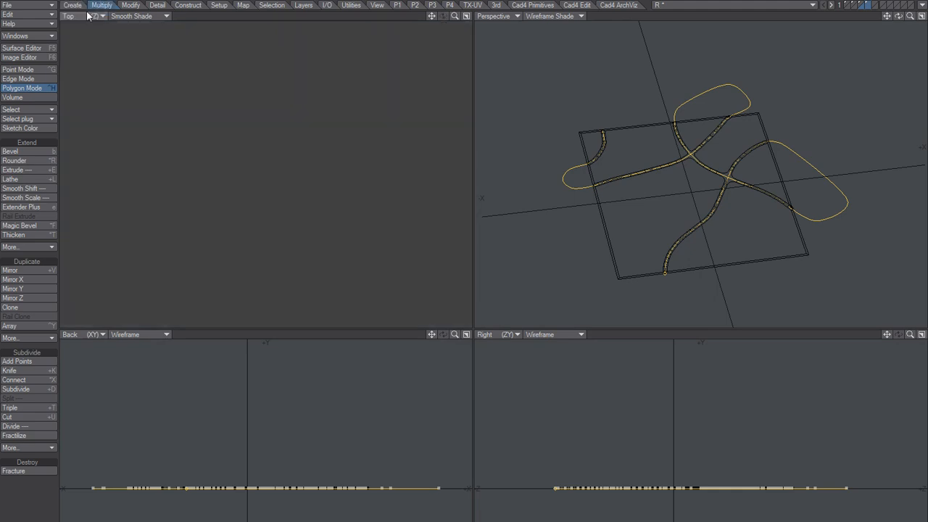
pyautogui.keyDown('alt'); pyautogui.moveTo(228, 124); pyautogui.dragTo(282, 60); pyautogui.keyUp('alt')
pyautogui.keyDown('ctrl'); pyautogui.keyDown('alt'); pyautogui.moveTo(281, 60); pyautogui.dragTo(353, 124); pyautogui.keyUp('alt'); pyautogui.keyUp('ctrl')
pyautogui.keyDown('alt'); pyautogui.moveTo(250, 43); pyautogui.dragTo(298, 239); pyautogui.keyUp('alt')
pyautogui.keyDown('ctrl'); pyautogui.keyDown('alt'); pyautogui.moveTo(298, 239); pyautogui.dragTo(365, 131); pyautogui.keyUp('alt'); pyautogui.keyUp('ctrl')
pyautogui.keyDown('alt'); pyautogui.moveTo(315, 78); pyautogui.dragTo(293, 215); pyautogui.keyUp('alt')
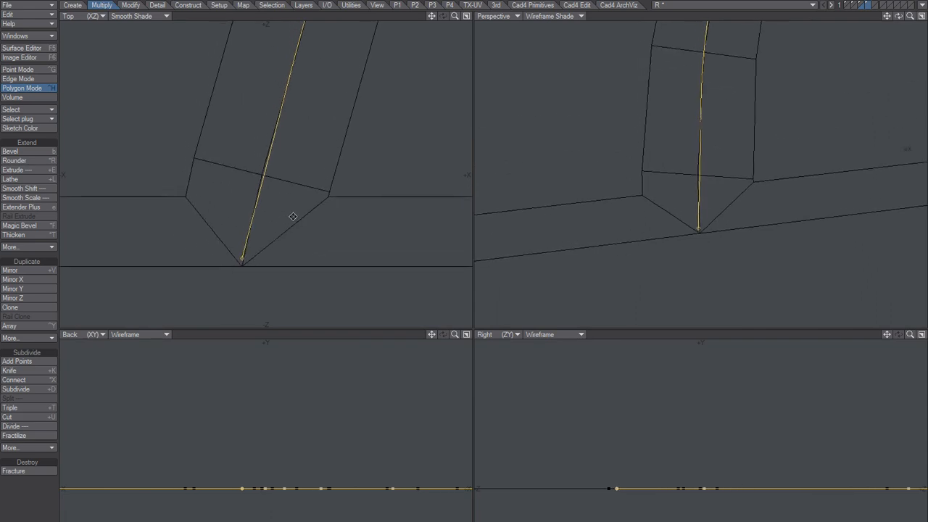
# Activate the empty layer after the curve layer and show only the road layer in the background.
pyautogui.click(873, 5)
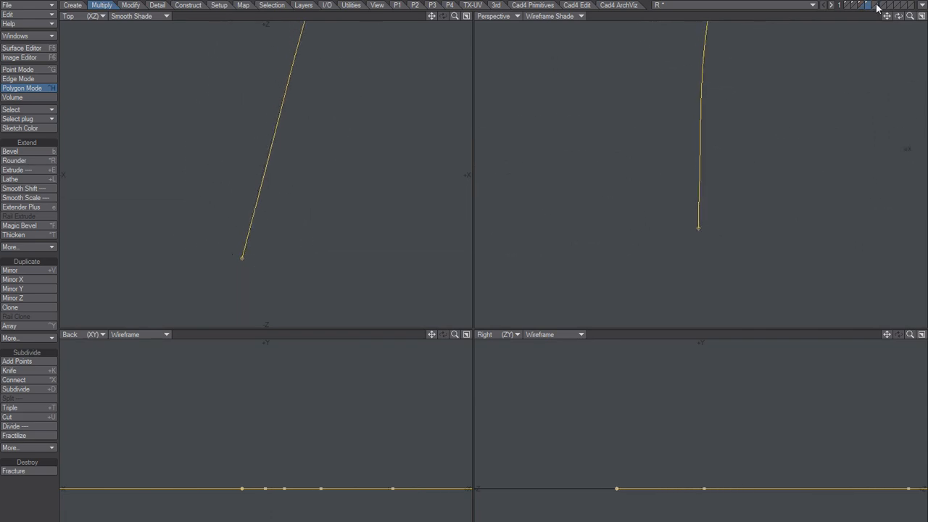
pyautogui.click(874, 4)
pyautogui.click(869, 8)
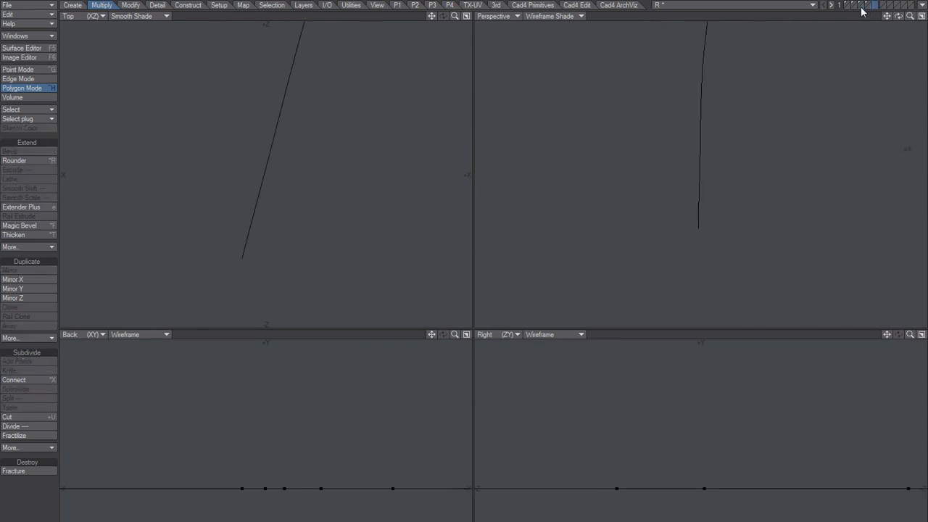
pyautogui.click(861, 7)
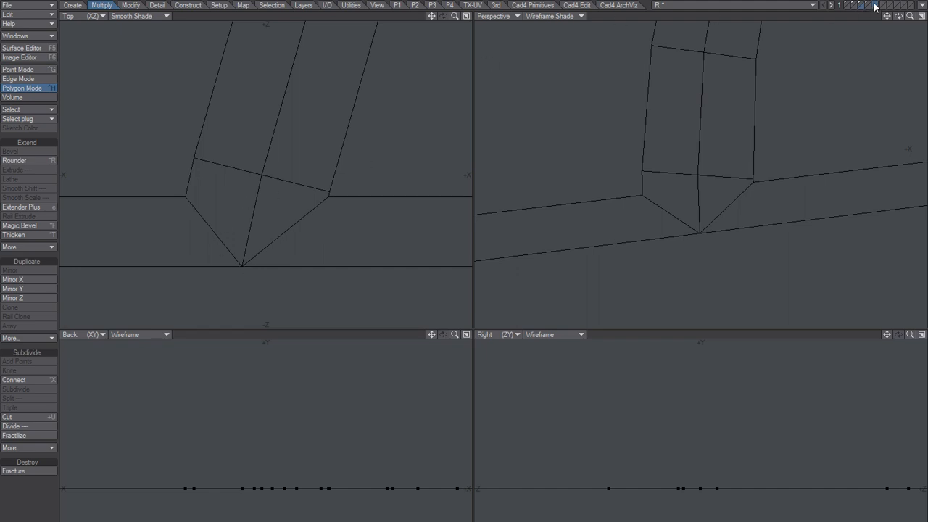
pyautogui.click(869, 6)
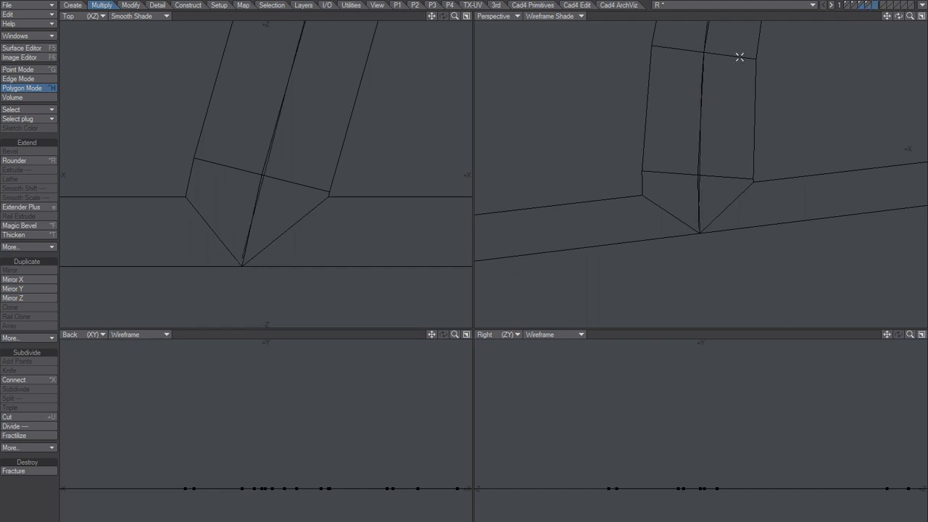
pyautogui.click(871, 6)
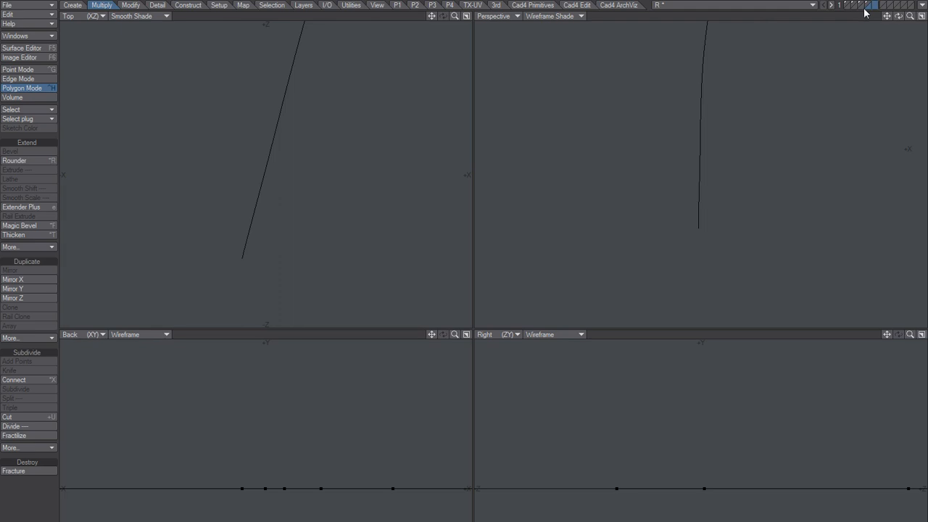
pyautogui.click(863, 9)
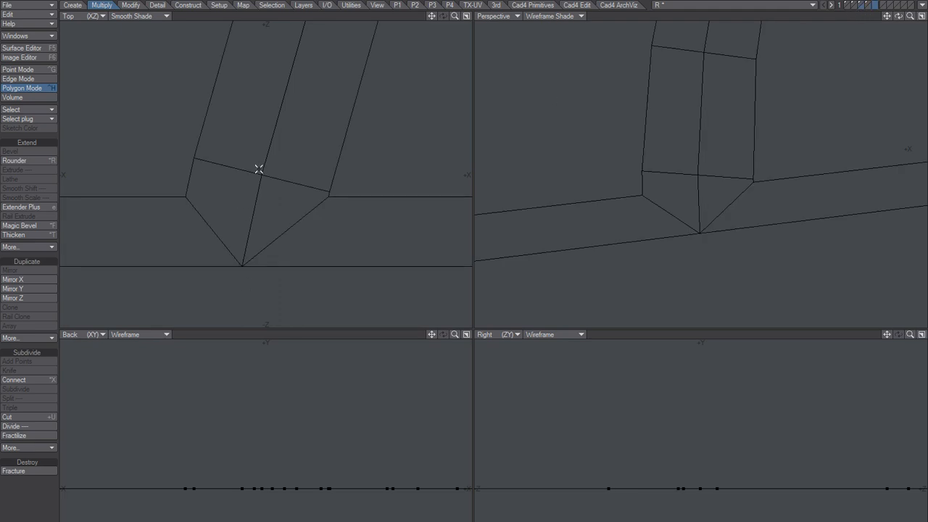
# Draw a small flat square over the centreline's first cross edge at the road's lower end.
pyautogui.hotkey('shift', 'x')
pyautogui.keyDown('ctrl'); pyautogui.moveTo(253, 163); pyautogui.dragTo(274, 175); pyautogui.keyUp('ctrl')
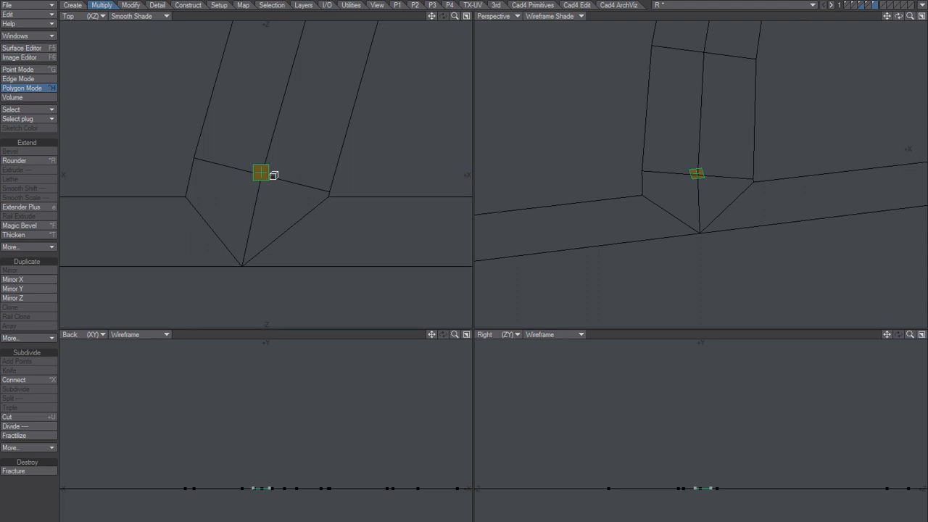
pyautogui.keyDown('ctrl'); pyautogui.moveTo(274, 175); pyautogui.dragTo(268, 174); pyautogui.keyUp('ctrl')
pyautogui.press('space')
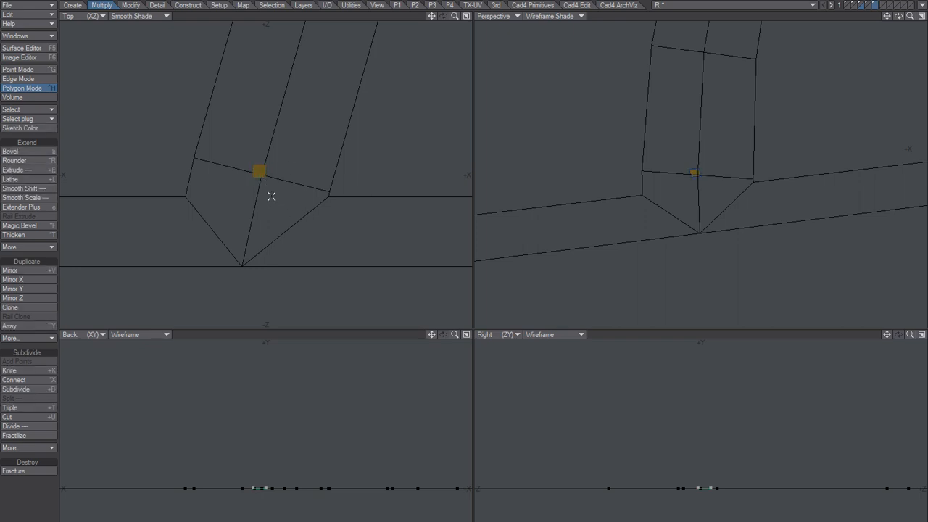
# Assign the Yella surface to the small square polygon.
pyautogui.click(259, 172)
pyautogui.scroll(-1, 275, 176)
pyautogui.keyDown('alt'); pyautogui.moveTo(274, 178); pyautogui.dragTo(276, 205); pyautogui.keyUp('alt')
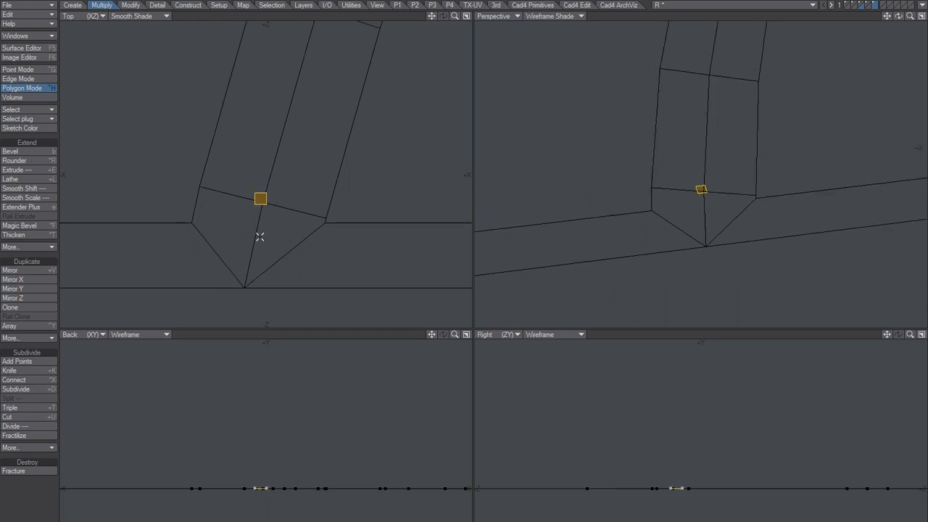
pyautogui.press('q')
pyautogui.click(490, 149)
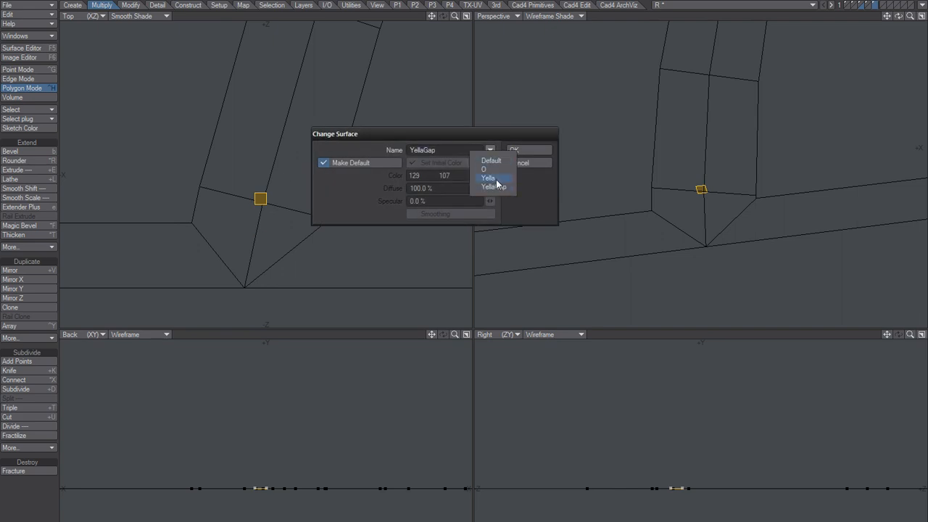
pyautogui.click(496, 180)
pyautogui.click(528, 150)
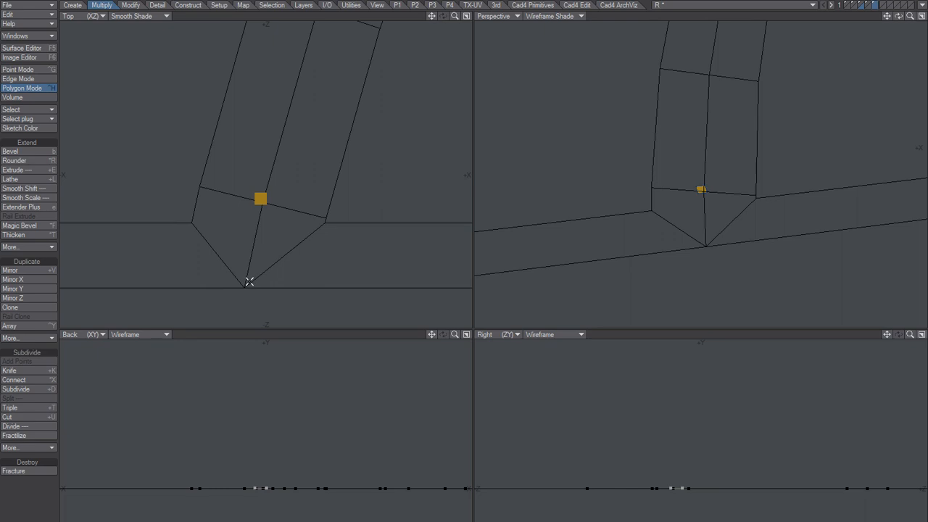
# Check the small square's placement and scale against the whole road layout.
pyautogui.scroll(-2, 312, 199)
pyautogui.keyDown('alt'); pyautogui.moveTo(312, 199); pyautogui.dragTo(282, 239); pyautogui.keyUp('alt')
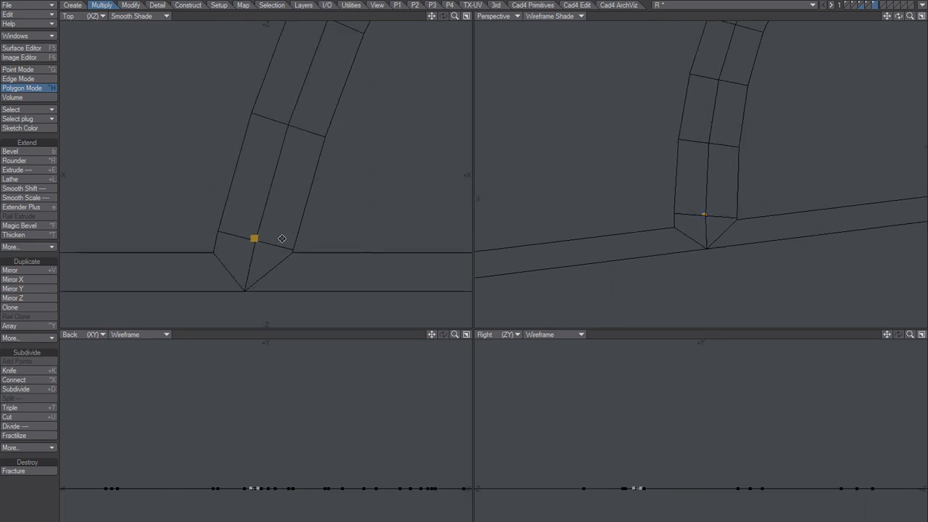
pyautogui.moveTo(274, 214); pyautogui.dragTo(246, 240, button='right')
pyautogui.press('a')
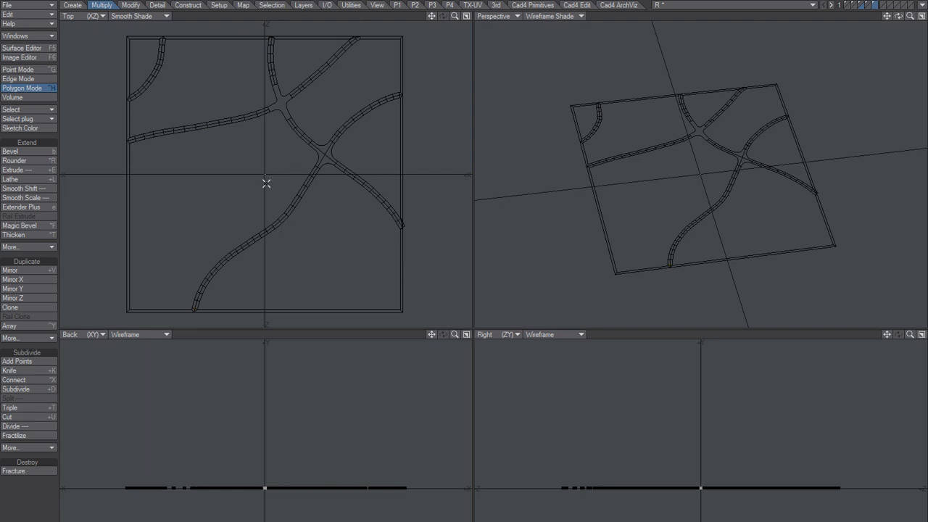
pyautogui.hotkey('shift', 'a')
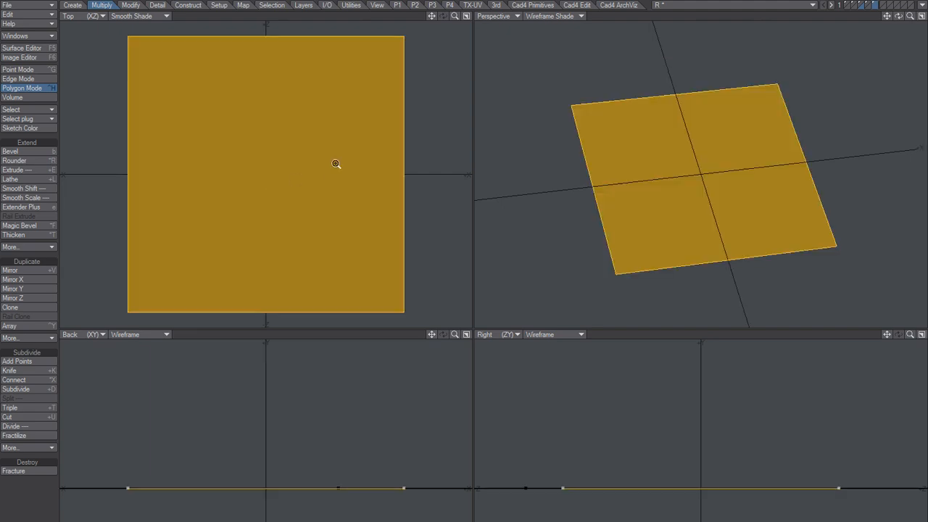
pyautogui.keyDown('ctrl'); pyautogui.keyDown('alt'); pyautogui.moveTo(350, 158); pyautogui.dragTo(261, 178); pyautogui.keyUp('alt'); pyautogui.keyUp('ctrl')
pyautogui.keyDown('ctrl'); pyautogui.keyDown('alt'); pyautogui.moveTo(406, 169); pyautogui.dragTo(311, 190); pyautogui.keyUp('alt'); pyautogui.keyUp('ctrl')
pyautogui.keyDown('alt'); pyautogui.moveTo(333, 187); pyautogui.dragTo(337, 155); pyautogui.keyUp('alt')
pyautogui.keyDown('alt'); pyautogui.moveTo(336, 155); pyautogui.dragTo(330, 163); pyautogui.keyUp('alt')
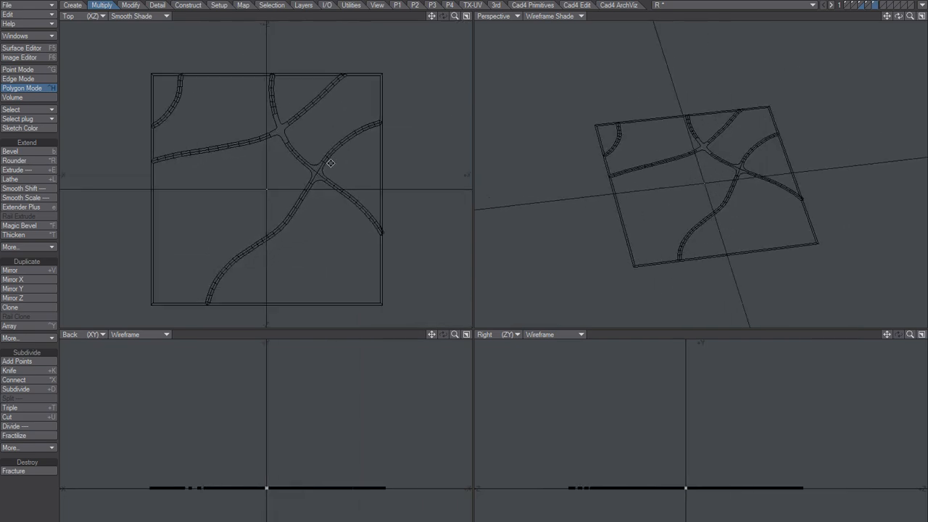
# Set the centreline curve layer as the background of the square's layer and frame the curve's lower end.
pyautogui.click(868, 6)
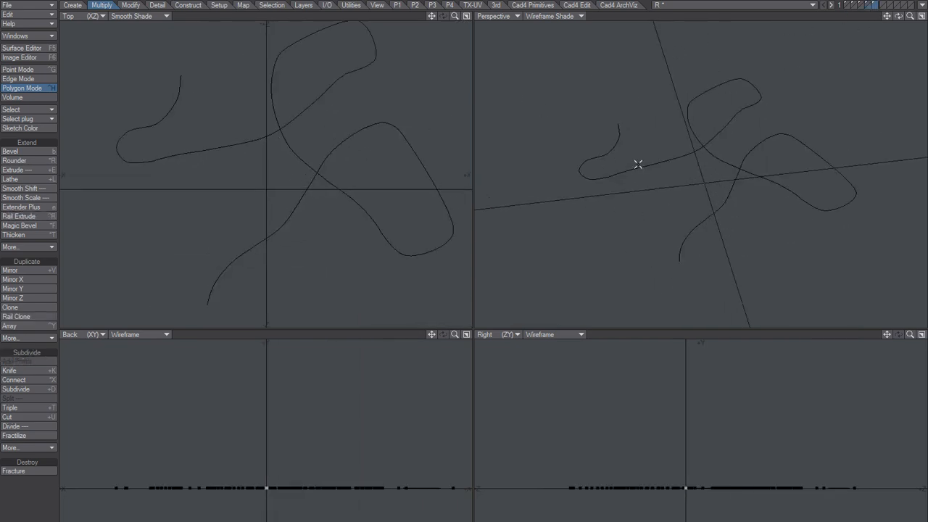
pyautogui.press("'")
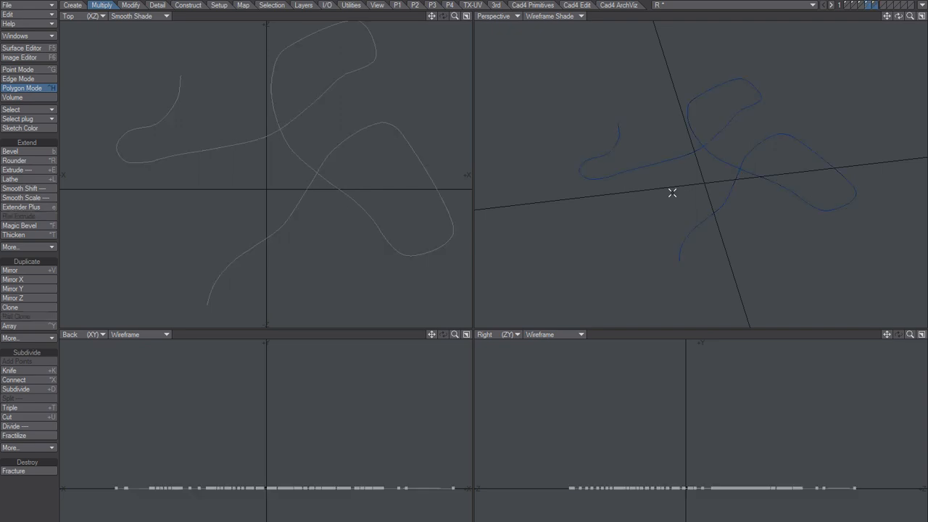
pyautogui.press("'")
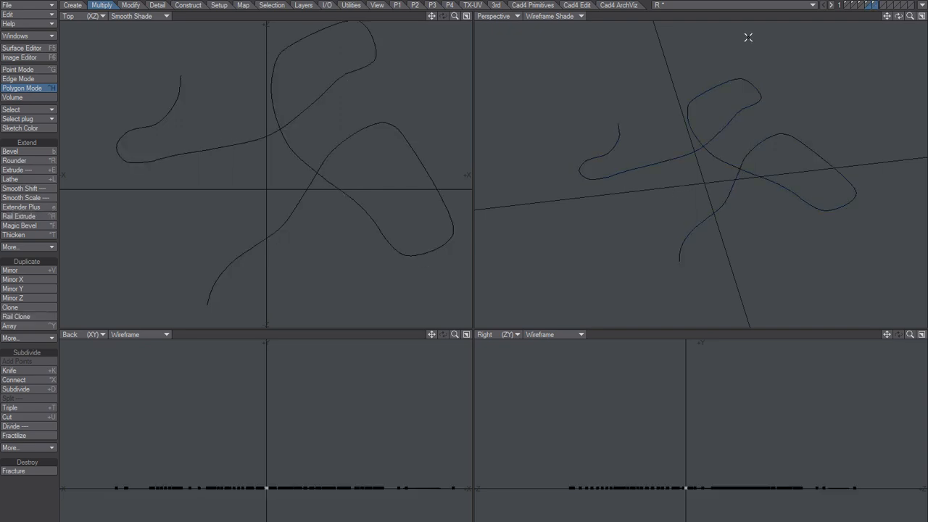
pyautogui.moveTo(267, 166); pyautogui.dragTo(269, 168, button='right')
pyautogui.keyDown('ctrl'); pyautogui.keyDown('alt'); pyautogui.moveTo(262, 203); pyautogui.dragTo(292, 173); pyautogui.keyUp('alt'); pyautogui.keyUp('ctrl')
pyautogui.keyDown('alt'); pyautogui.moveTo(298, 205); pyautogui.dragTo(378, 118); pyautogui.keyUp('alt')
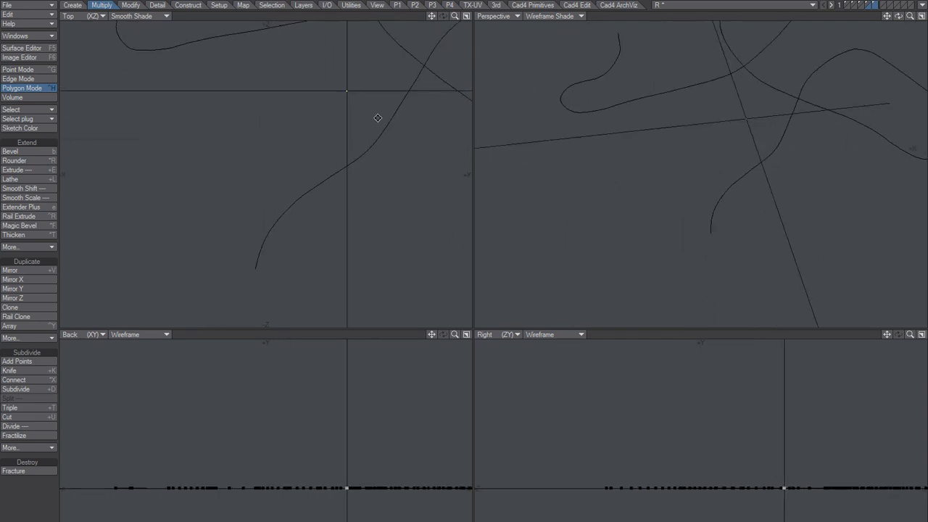
pyautogui.keyDown('ctrl'); pyautogui.keyDown('alt'); pyautogui.moveTo(337, 179); pyautogui.dragTo(365, 136); pyautogui.keyUp('alt'); pyautogui.keyUp('ctrl')
pyautogui.keyDown('alt'); pyautogui.moveTo(365, 136); pyautogui.dragTo(325, 190); pyautogui.keyUp('alt')
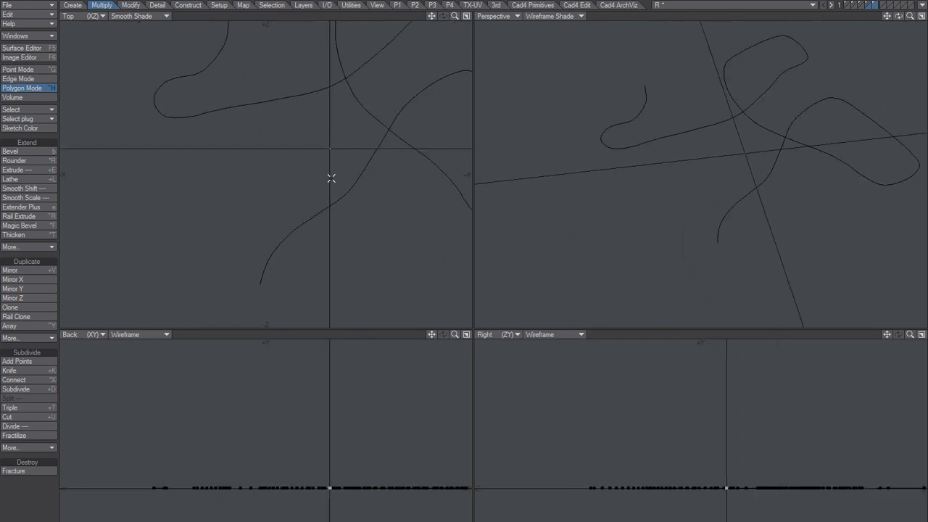
pyautogui.hotkey('ctrl', 'r')
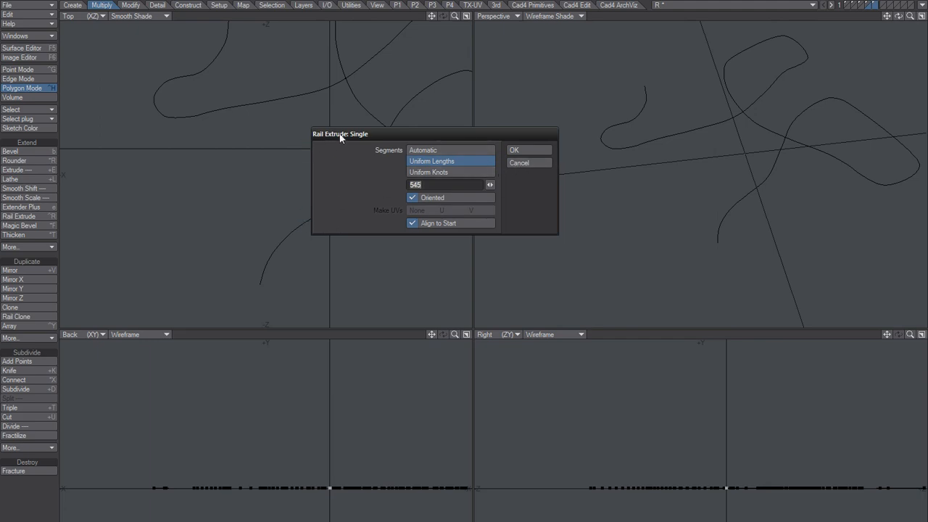
pyautogui.click(519, 163)
pyautogui.keyDown('alt'); pyautogui.moveTo(348, 189); pyautogui.dragTo(334, 199); pyautogui.keyUp('alt')
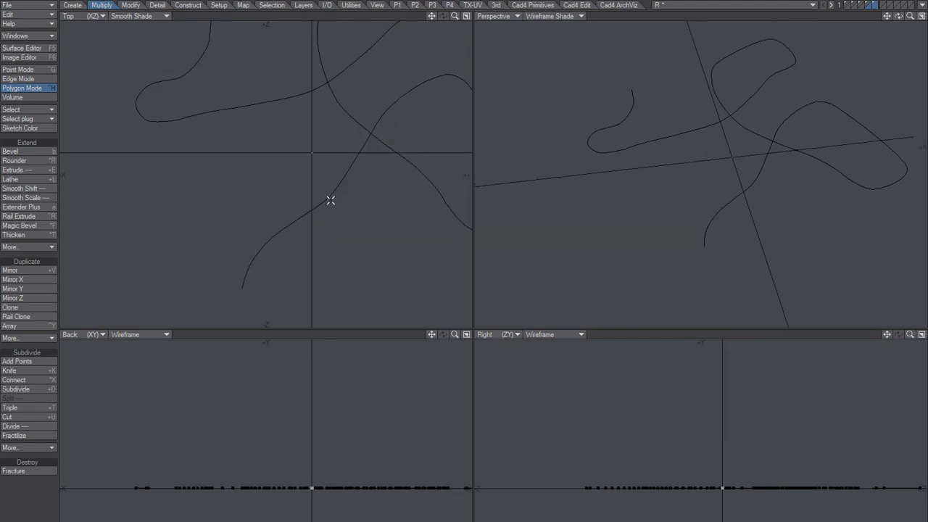
# Bring the centreline curve's layer to the foreground, measure the curve's absolute length, and return to the square's layer.
pyautogui.press("'")
pyautogui.press("'")
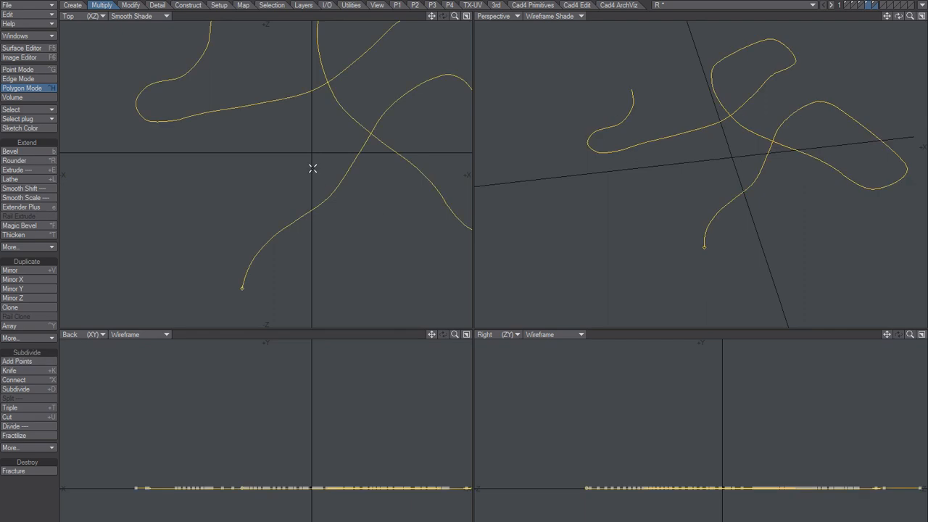
pyautogui.scroll(-3, 308, 226)
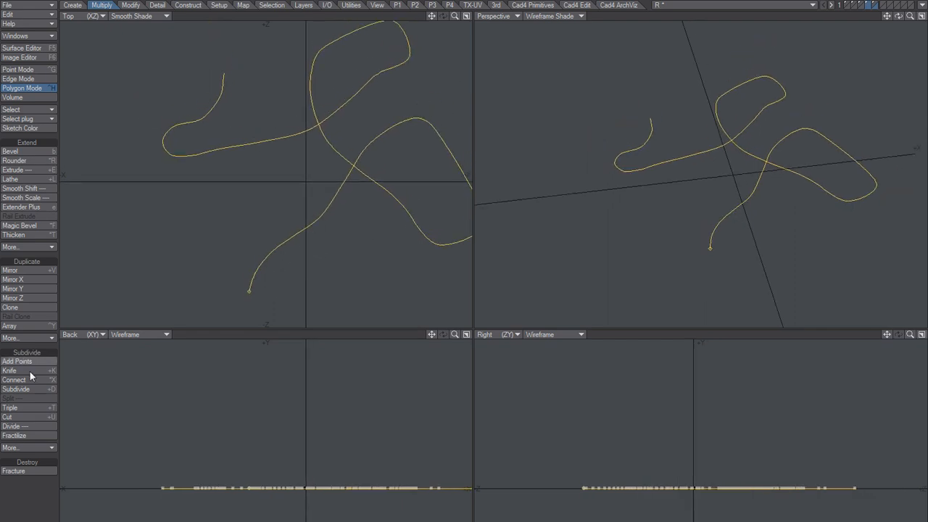
pyautogui.click(131, 5)
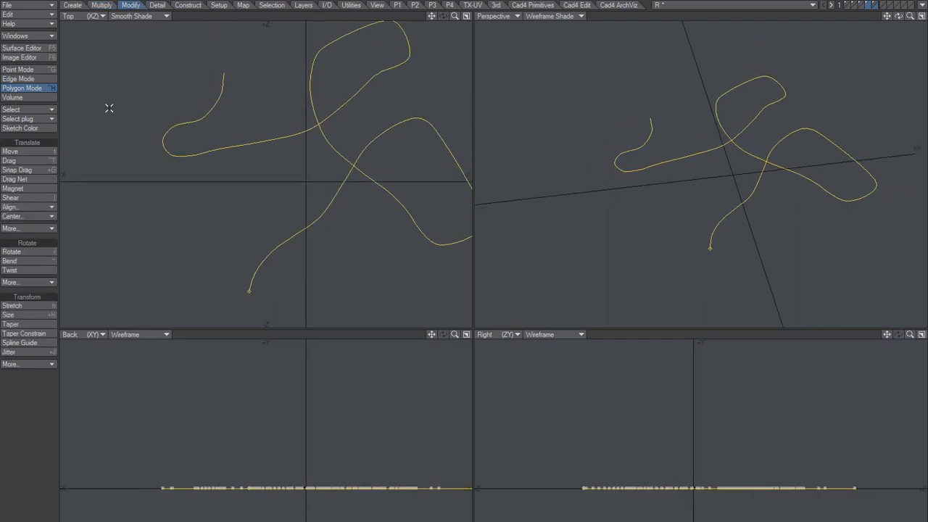
pyautogui.click(158, 5)
pyautogui.click(25, 514)
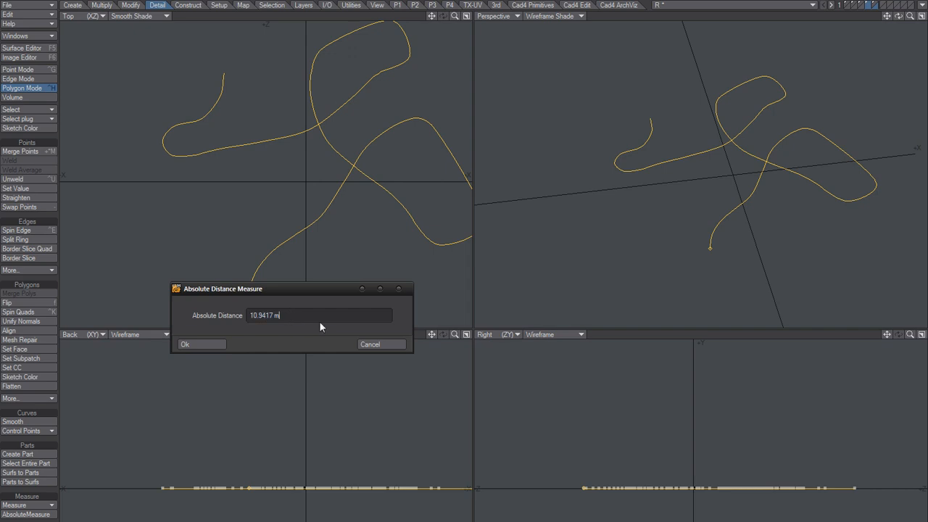
pyautogui.click(372, 344)
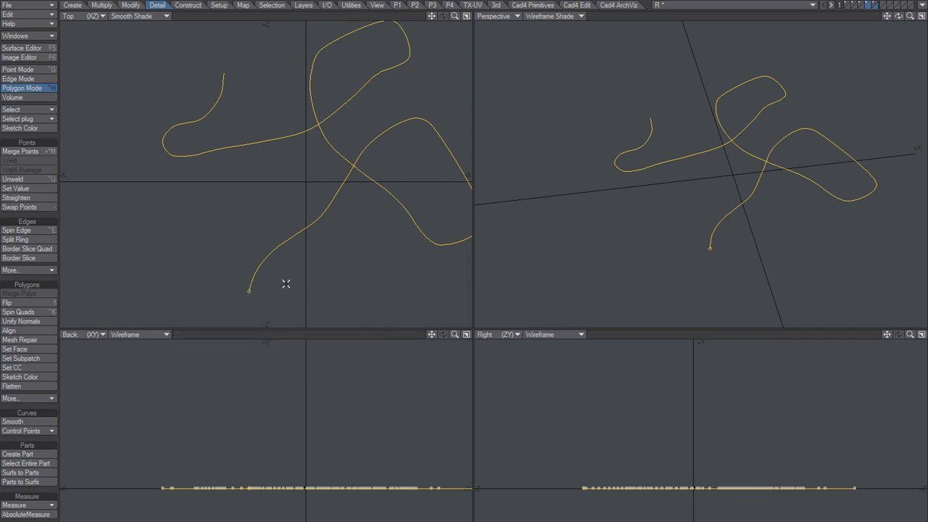
pyautogui.press("'")
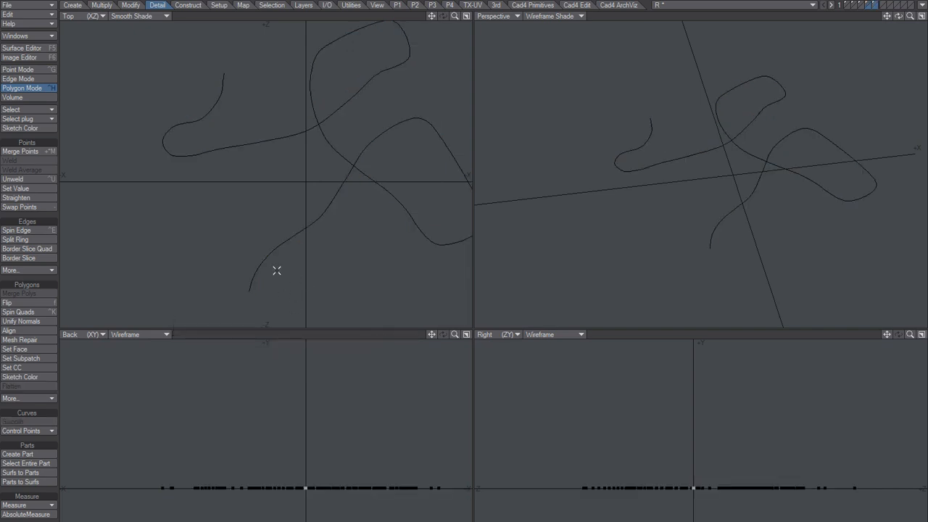
# Rail-extrude the small square along the centreline curve with 545 Uniform Lengths segments, Oriented and Align to Start enabled.
pyautogui.hotkey('ctrl', 'r')
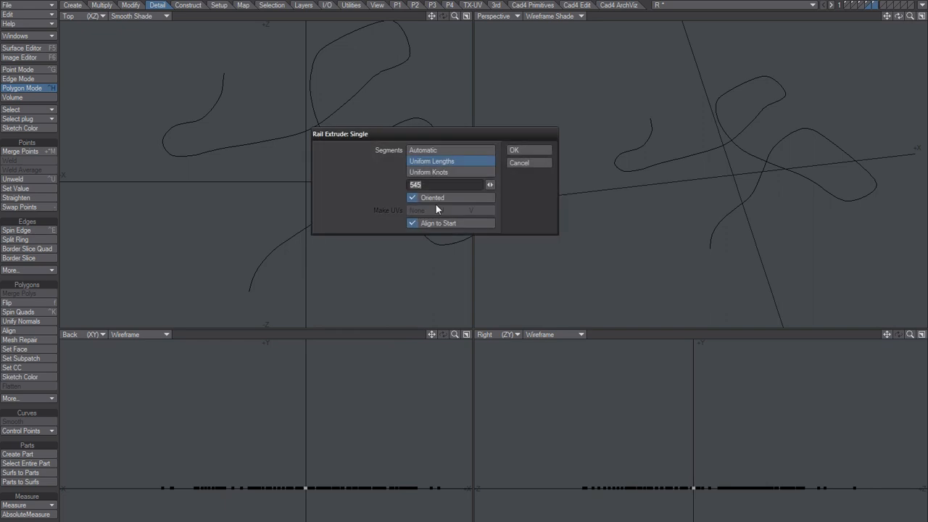
pyautogui.write('109')
pyautogui.write('/2')
pyautogui.press('Return')
pyautogui.click(525, 151)
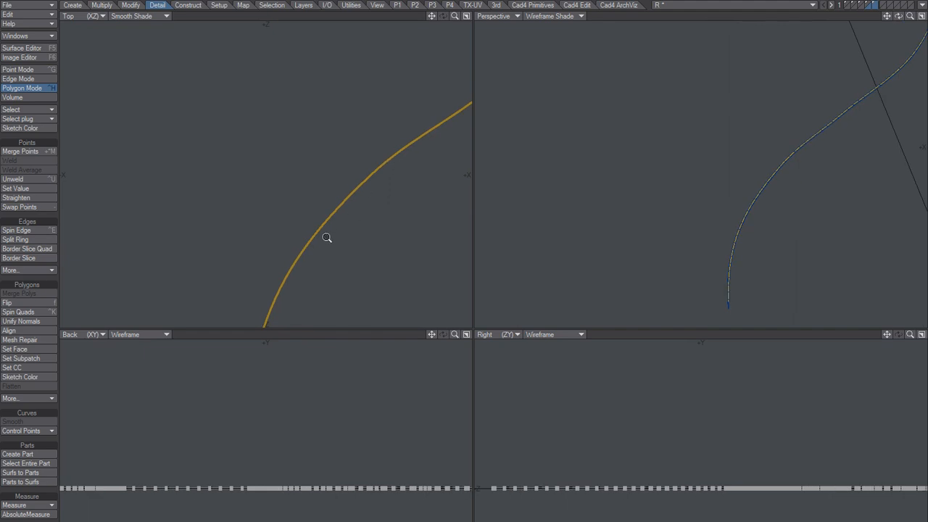
# Set the Top view to Wireframe Shade and examine the segments and lower end of the extruded strip.
pyautogui.click(157, 18)
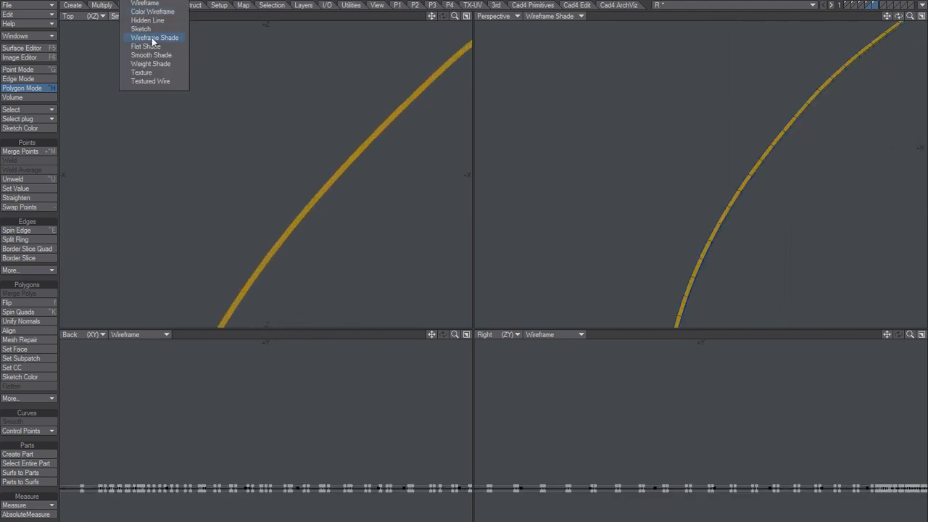
pyautogui.click(155, 38)
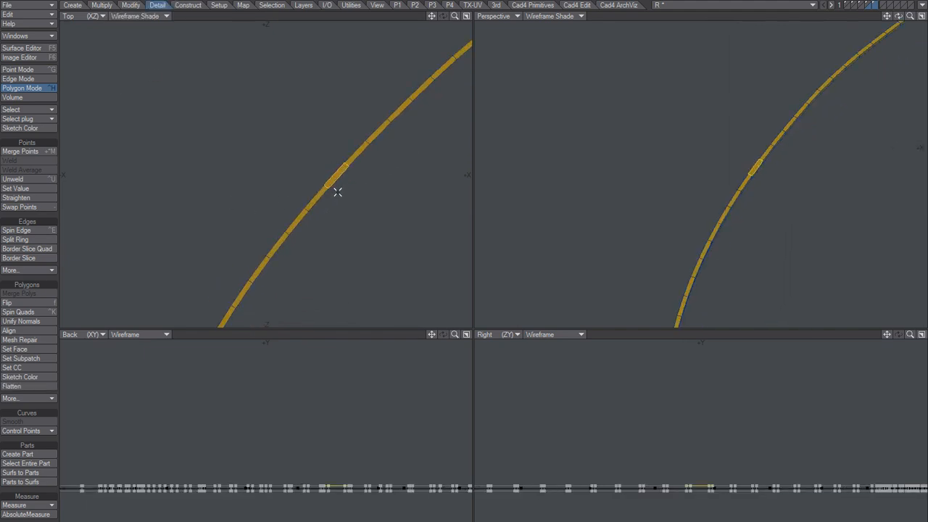
pyautogui.moveTo(701, 150)
pyautogui.keyDown('alt'); pyautogui.keyDown('shift'); pyautogui.mouseDown()
pyautogui.moveTo(659, 147)
pyautogui.moveTo(696, 94)
pyautogui.moveTo(686, 145)
pyautogui.mouseUp(); pyautogui.keyUp('shift'); pyautogui.keyUp('alt')
pyautogui.keyDown('alt'); pyautogui.keyDown('shift'); pyautogui.moveTo(686, 145); pyautogui.dragTo(652, 79); pyautogui.keyUp('shift'); pyautogui.keyUp('alt')
pyautogui.keyDown('ctrl'); pyautogui.keyDown('alt'); pyautogui.moveTo(652, 80); pyautogui.dragTo(596, 184); pyautogui.keyUp('alt'); pyautogui.keyUp('ctrl')
pyautogui.keyDown('alt'); pyautogui.moveTo(596, 184); pyautogui.dragTo(613, 205); pyautogui.keyUp('alt')
pyautogui.press('/')
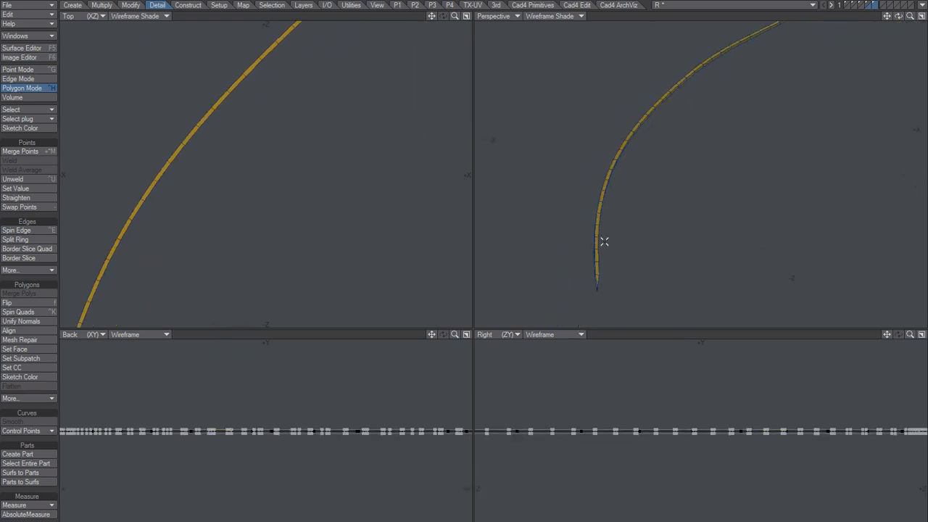
pyautogui.moveTo(596, 285); pyautogui.dragTo(584, 288)
pyautogui.keyDown('ctrl'); pyautogui.keyDown('alt'); pyautogui.moveTo(653, 278); pyautogui.dragTo(604, 256); pyautogui.keyUp('alt'); pyautogui.keyUp('ctrl')
pyautogui.press('/')
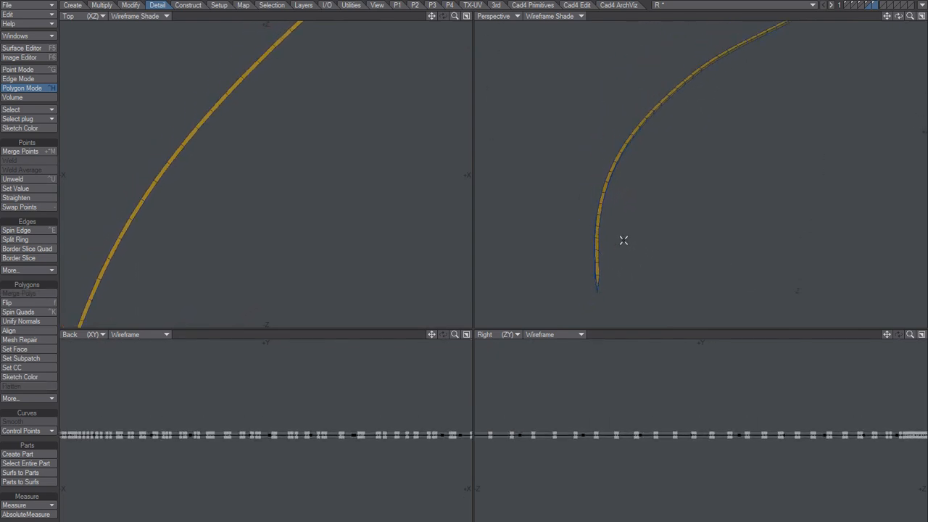
# Select the extrusion's end points that belong to 3 polygons and delete them to remove both end caps.
pyautogui.hotkey('ctrl', 'g')
pyautogui.press('w')
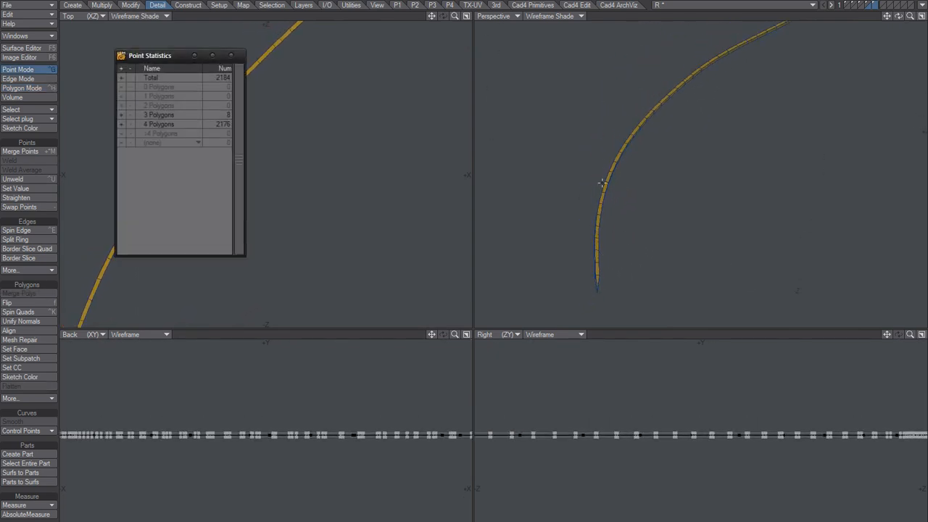
pyautogui.click(121, 115)
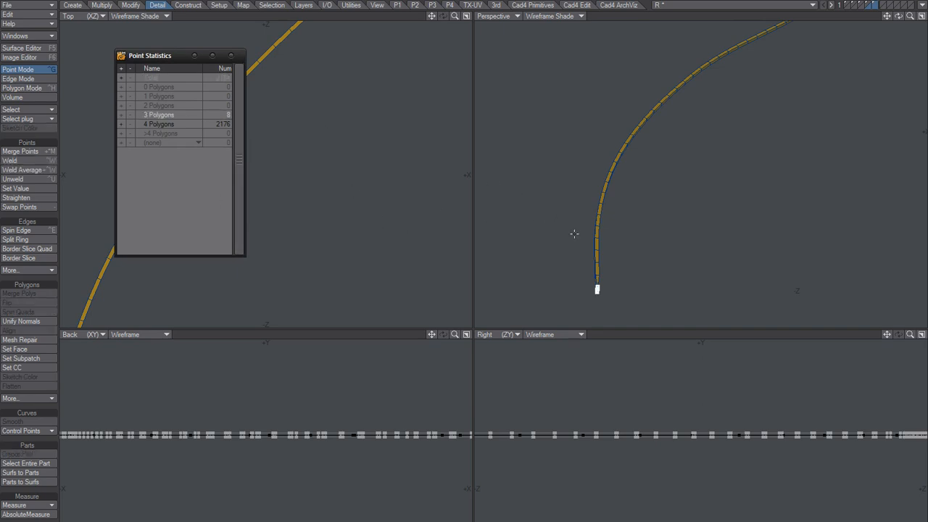
pyautogui.scroll(3, 602, 221)
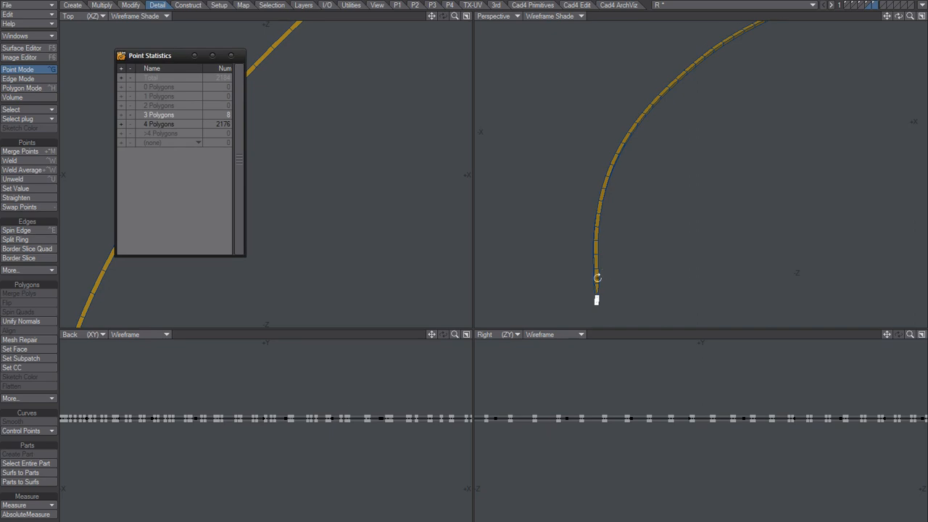
pyautogui.scroll(5, 632, 263)
pyautogui.press('a')
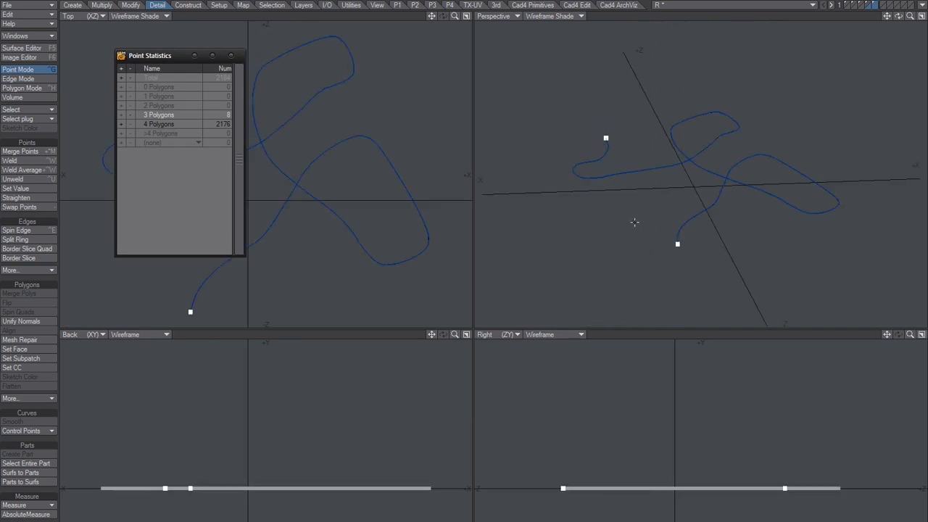
pyautogui.keyDown('alt'); pyautogui.keyDown('shift'); pyautogui.moveTo(677, 194); pyautogui.dragTo(730, 163); pyautogui.keyUp('shift'); pyautogui.keyUp('alt')
pyautogui.keyDown('alt'); pyautogui.keyDown('shift'); pyautogui.moveTo(611, 232); pyautogui.dragTo(679, 130); pyautogui.keyUp('shift'); pyautogui.keyUp('alt')
pyautogui.press('Delete')
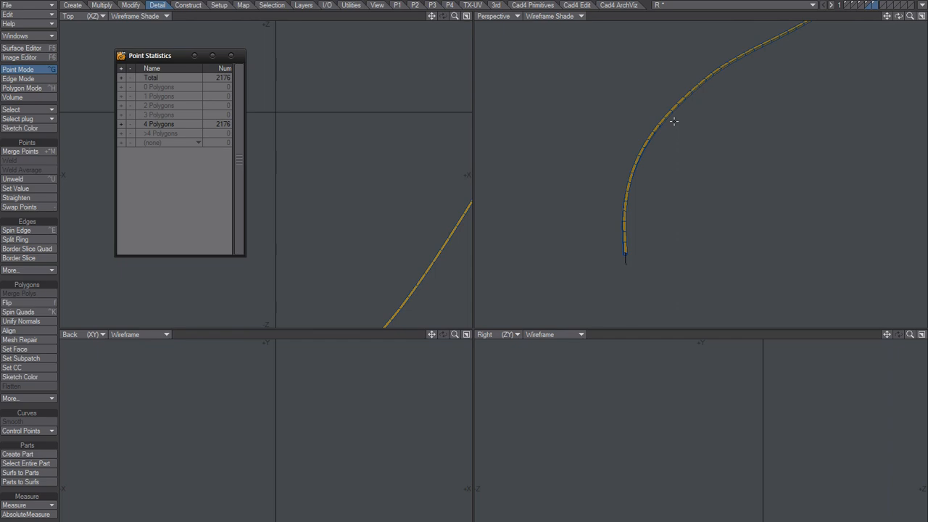
# Select the connected top strip of polygons, invert the selection, and delete the extrusion's remaining sides.
pyautogui.keyDown('ctrl'); pyautogui.keyDown('alt'); pyautogui.moveTo(610, 270); pyautogui.dragTo(622, 204); pyautogui.keyUp('alt'); pyautogui.keyUp('ctrl')
pyautogui.press('space')
pyautogui.press('space')
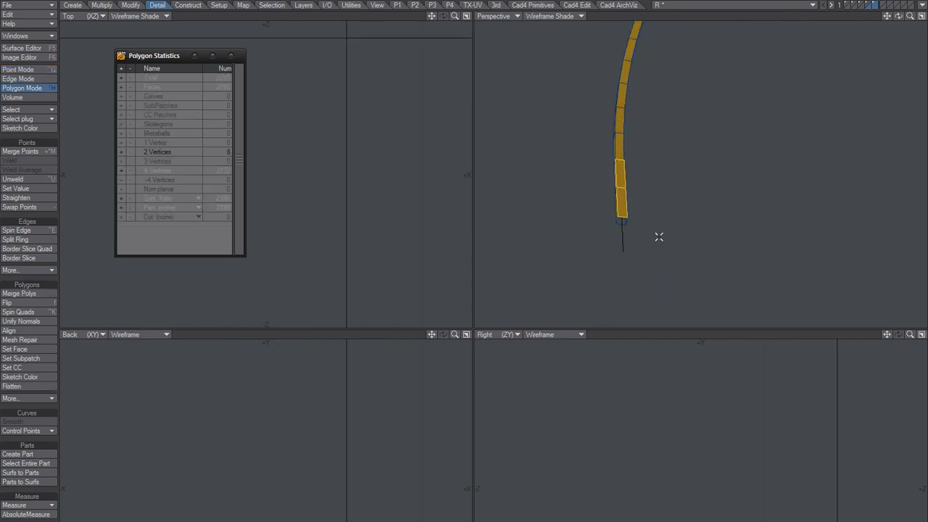
pyautogui.press(']')
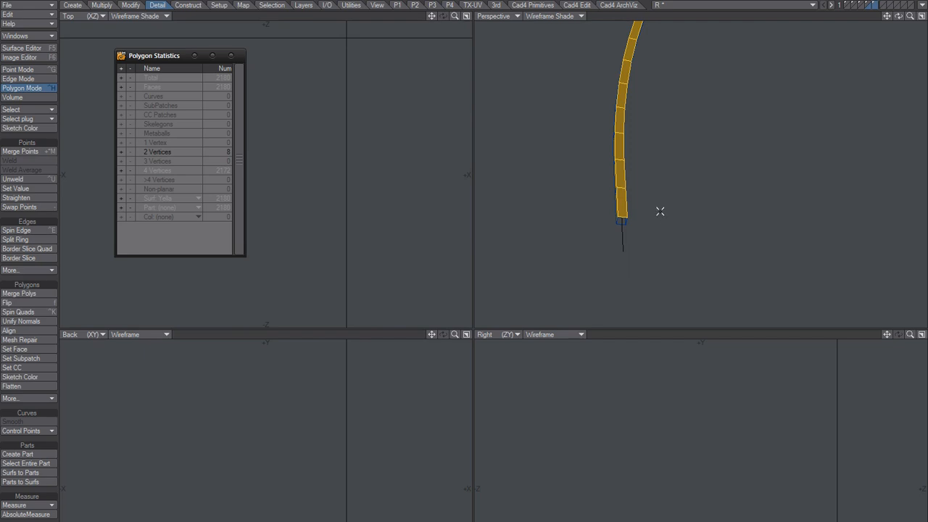
pyautogui.hotkey('shift', "'")
pyautogui.press('Delete')
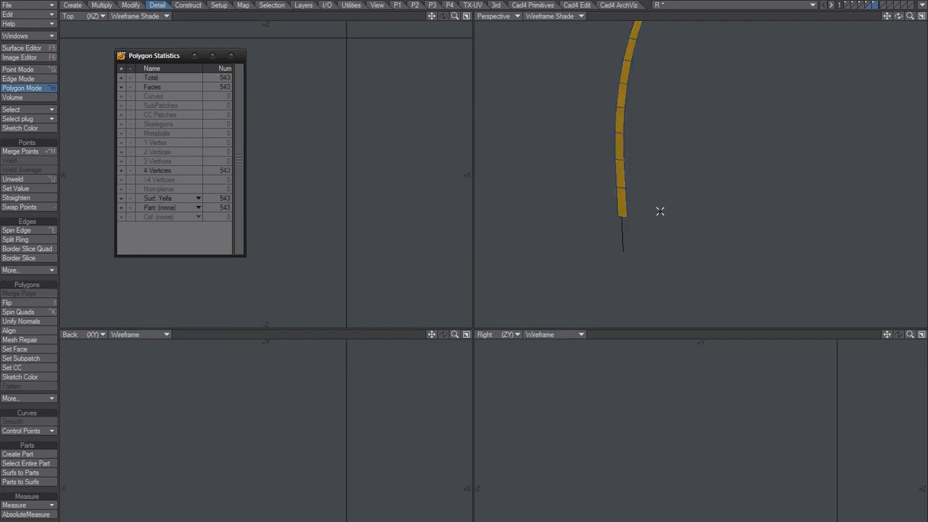
# Rest the yellow strip on the ground along the Y axis, with centring enabled for Y only.
pyautogui.moveTo(619, 175); pyautogui.dragTo(622, 203)
pyautogui.press(']')
pyautogui.keyDown('alt'); pyautogui.moveTo(646, 250); pyautogui.dragTo(694, 187); pyautogui.keyUp('alt')
pyautogui.click(633, 190)
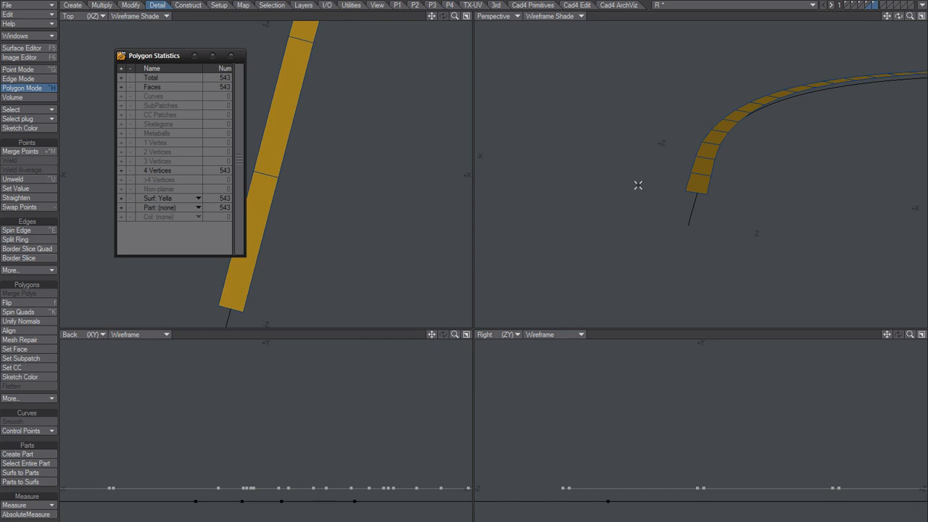
pyautogui.press('F3')
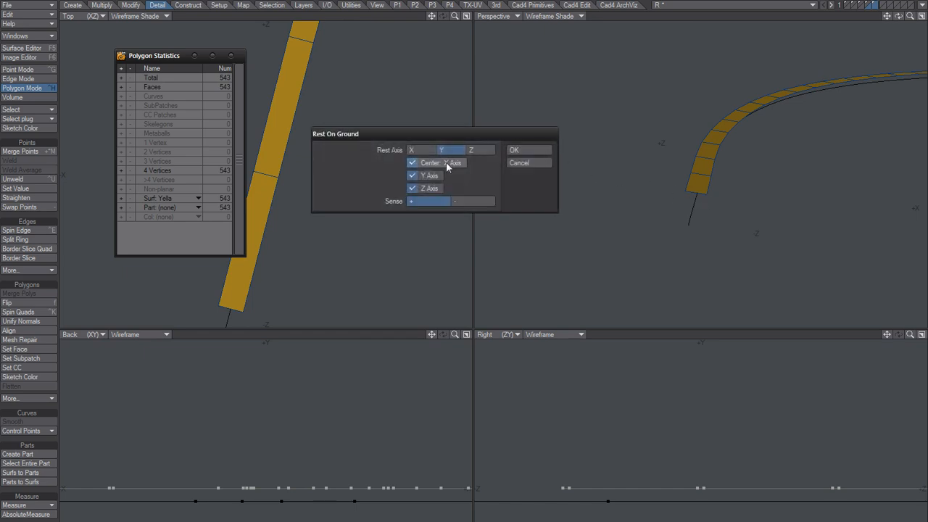
pyautogui.click(428, 166)
pyautogui.click(432, 190)
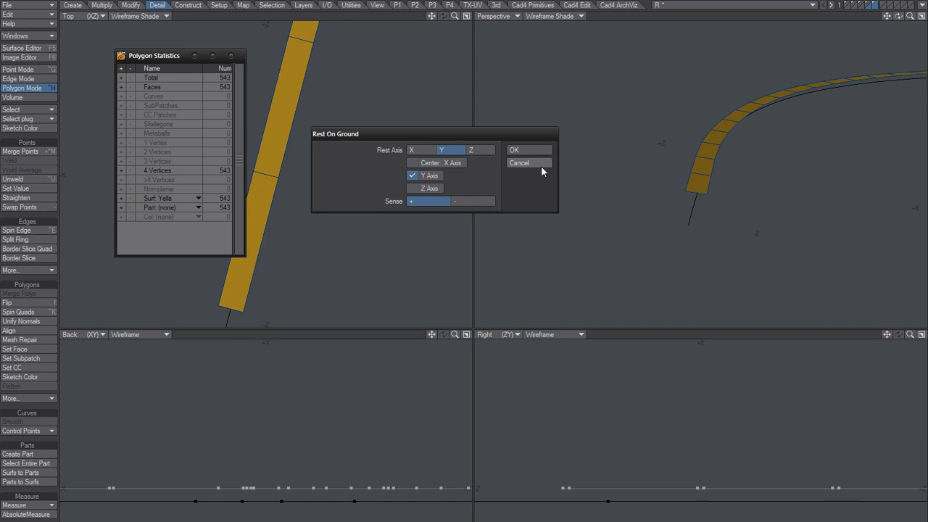
pyautogui.click(529, 150)
pyautogui.keyDown('alt'); pyautogui.moveTo(724, 198); pyautogui.dragTo(694, 208); pyautogui.keyUp('alt')
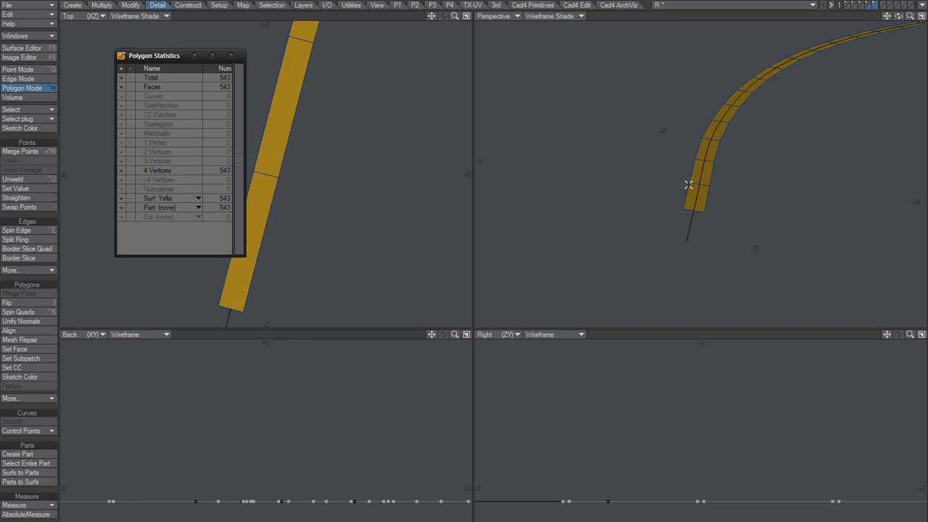
pyautogui.keyDown('alt'); pyautogui.moveTo(726, 175); pyautogui.dragTo(665, 203); pyautogui.keyUp('alt')
pyautogui.scroll(-2, 725, 172)
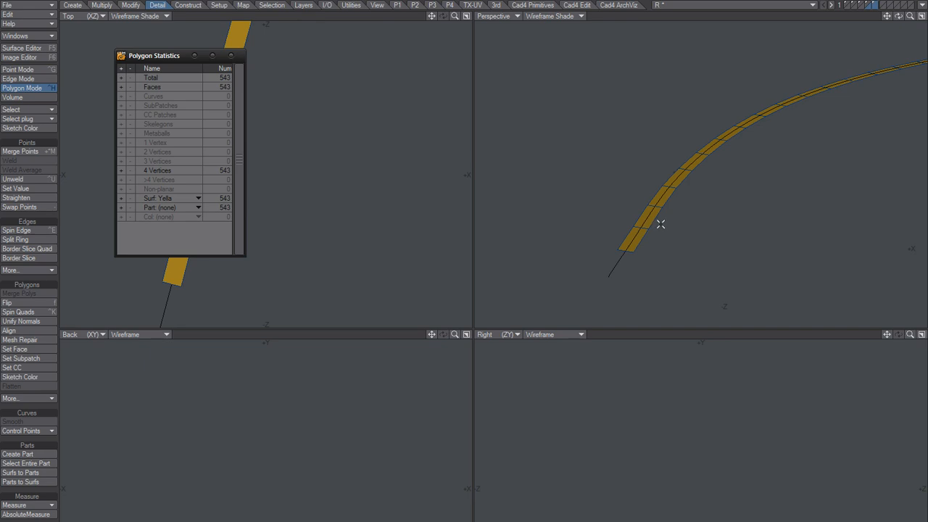
# Select all the strip's cross edges shared by 2 polygons and close the edge statistics.
pyautogui.hotkey('ctrl', 'g')
pyautogui.press('space')
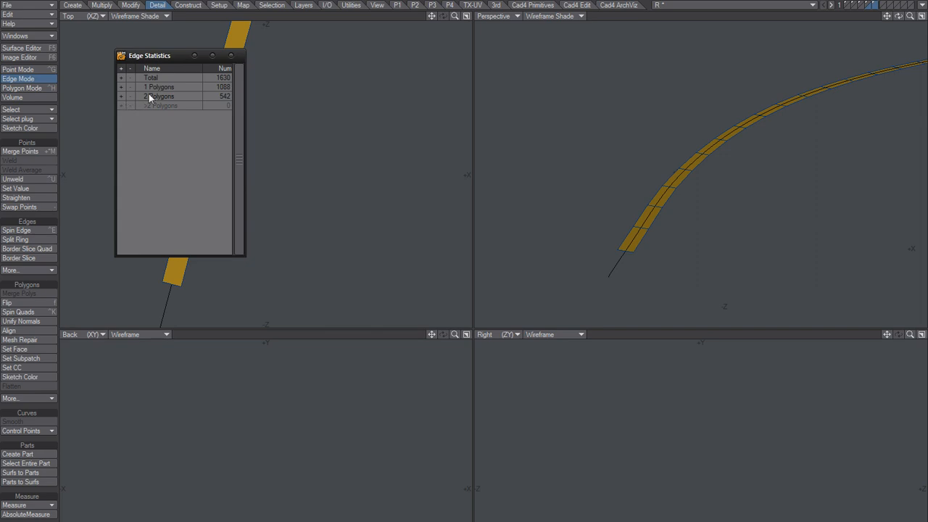
pyautogui.click(120, 96)
pyautogui.click(231, 56)
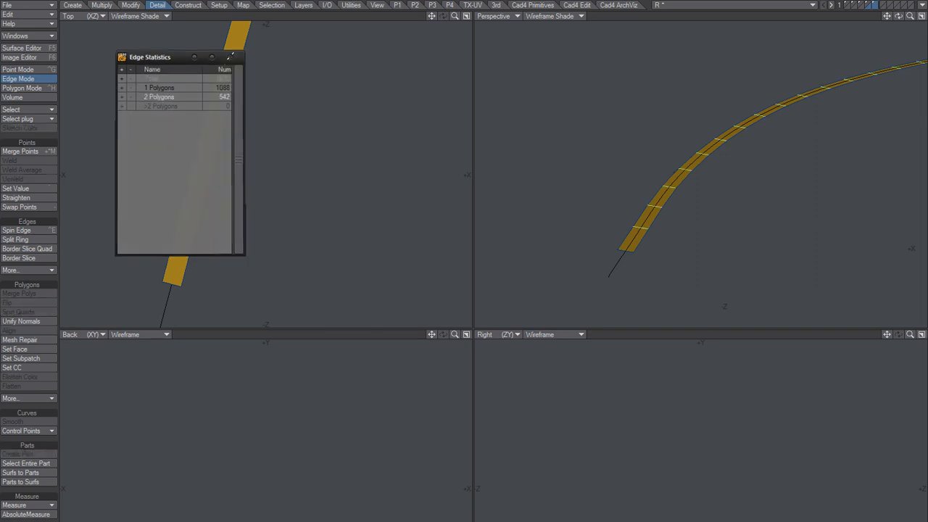
# Show the road mesh layer in the background and examine the strip's segment lengths against the road polygons.
pyautogui.keyDown('alt'); pyautogui.keyDown('shift'); pyautogui.moveTo(660, 169); pyautogui.dragTo(726, 120); pyautogui.keyUp('shift'); pyautogui.keyUp('alt')
pyautogui.click(864, 13)
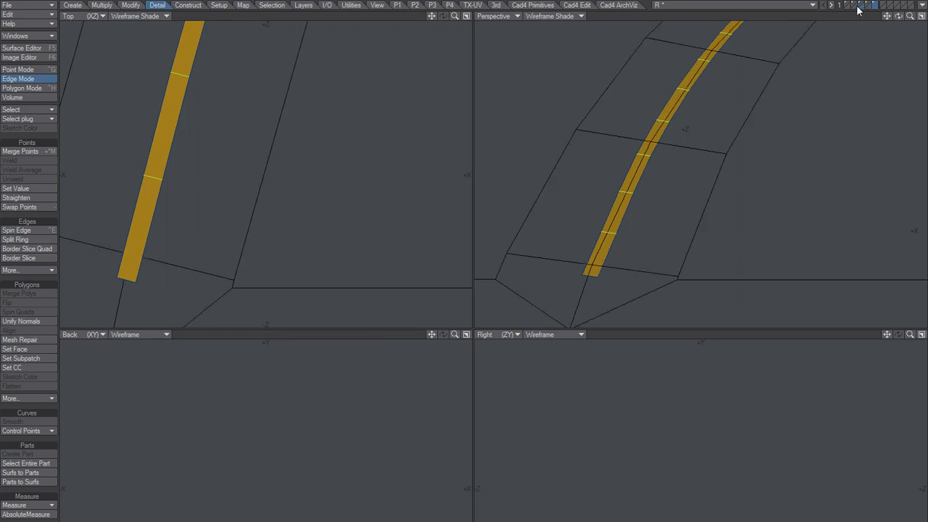
pyautogui.keyDown('alt'); pyautogui.moveTo(666, 188); pyautogui.dragTo(603, 279); pyautogui.keyUp('alt')
pyautogui.keyDown('alt'); pyautogui.keyDown('shift'); pyautogui.moveTo(658, 199); pyautogui.dragTo(575, 265); pyautogui.keyUp('shift'); pyautogui.keyUp('alt')
pyautogui.moveTo(591, 228)
pyautogui.keyDown('ctrl'); pyautogui.keyDown('alt'); pyautogui.mouseDown()
pyautogui.moveTo(633, 194)
pyautogui.moveTo(583, 243)
pyautogui.mouseUp(); pyautogui.keyUp('alt'); pyautogui.keyUp('ctrl')
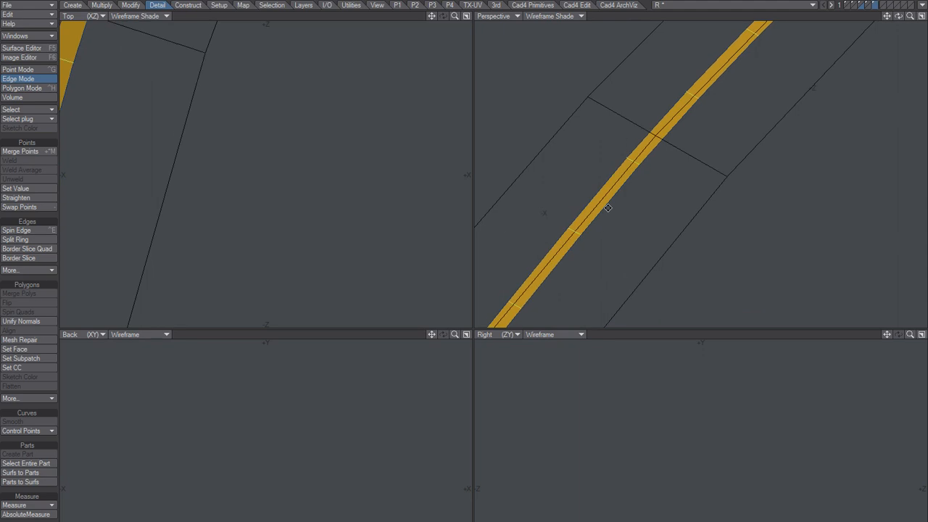
pyautogui.keyDown('alt'); pyautogui.keyDown('shift'); pyautogui.moveTo(606, 207); pyautogui.dragTo(628, 204); pyautogui.keyUp('shift'); pyautogui.keyUp('alt')
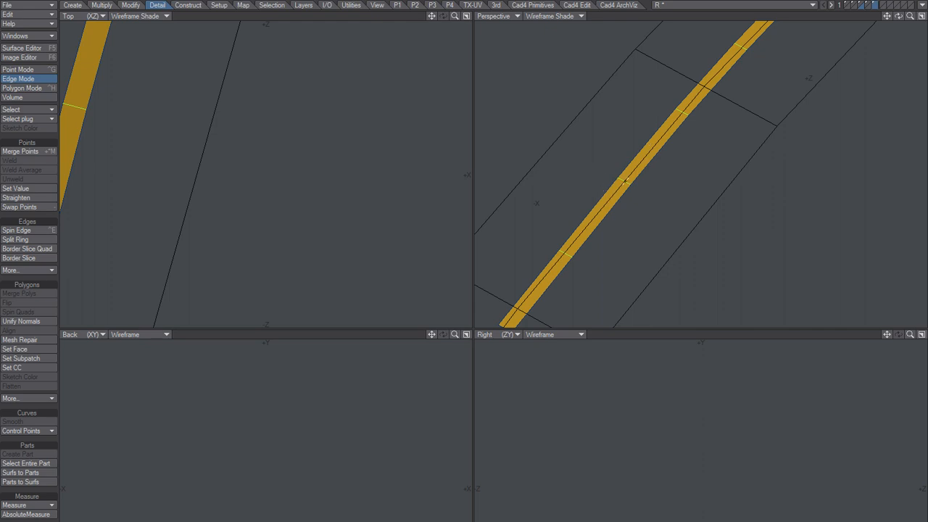
pyautogui.moveTo(617, 193); pyautogui.dragTo(642, 203)
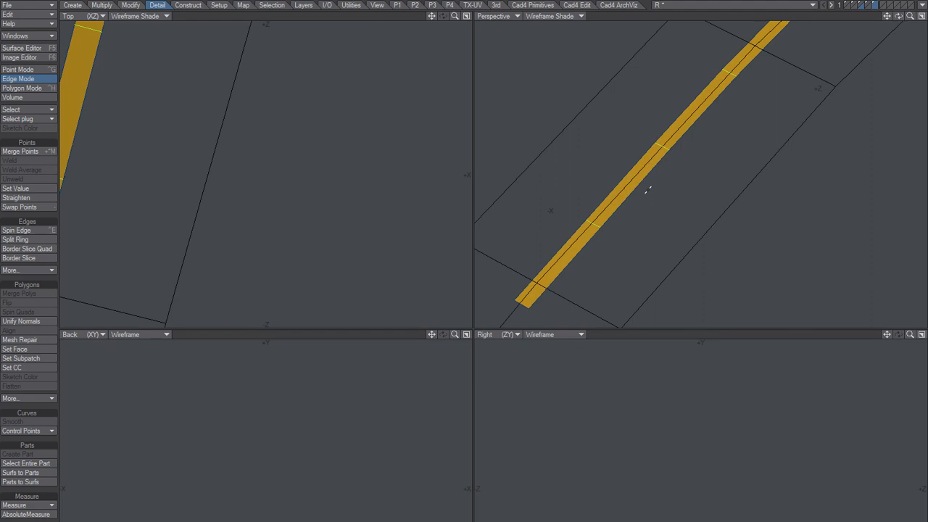
# Chamfer the strip's selected cross edges by 1 mm with Subpatch-Friendly kept on, and drop the tool.
pyautogui.press('b')
pyautogui.press('n')
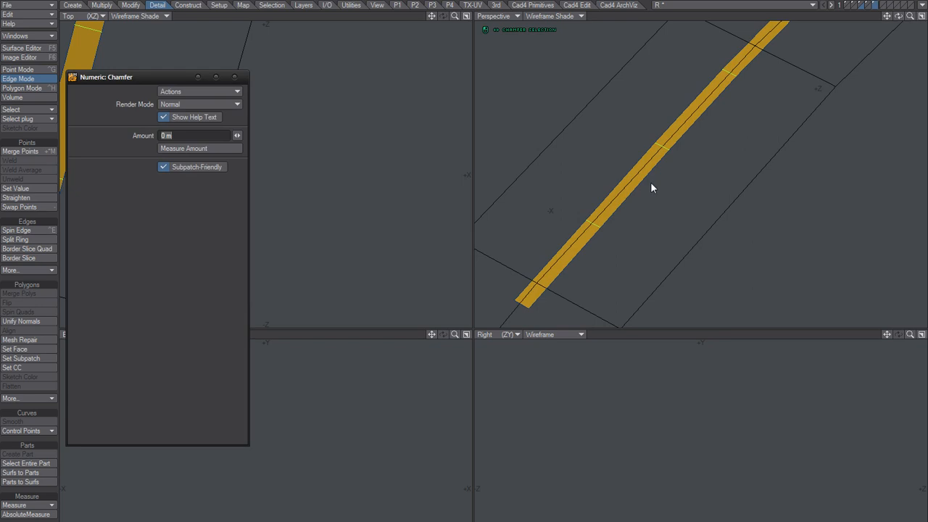
pyautogui.write('1mm')
pyautogui.press('Return')
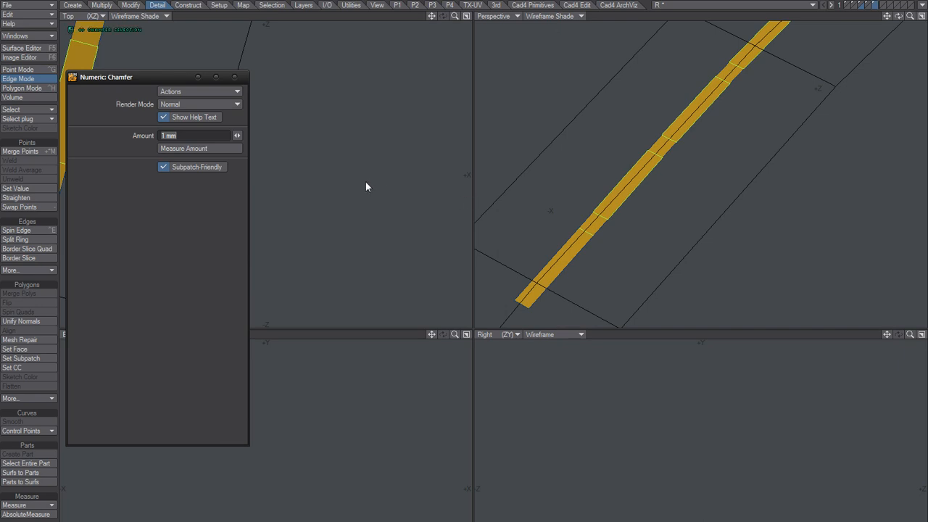
pyautogui.click(235, 76)
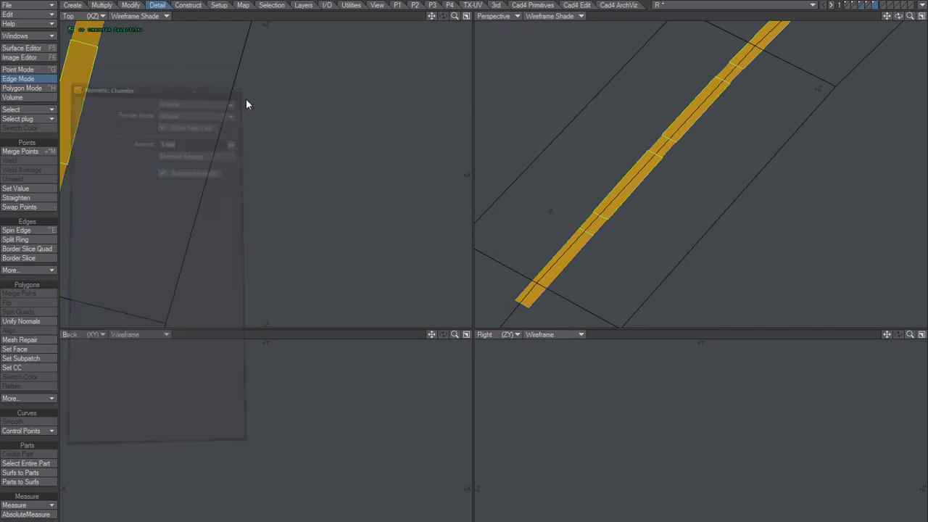
pyautogui.press('space')
pyautogui.keyDown('alt'); pyautogui.moveTo(655, 157); pyautogui.dragTo(649, 207); pyautogui.keyUp('alt')
pyautogui.scroll(-2, 650, 170)
pyautogui.keyDown('alt'); pyautogui.moveTo(649, 206); pyautogui.dragTo(669, 152); pyautogui.keyUp('alt')
pyautogui.scroll(-2, 664, 208)
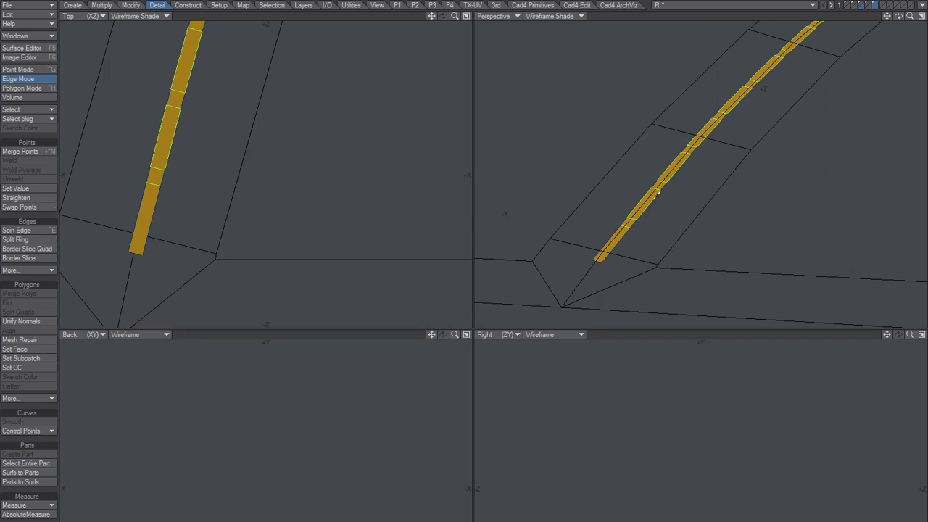
# Invert the polygon selection to the short gaps between the dashes and assign them the YellaGap surface.
pyautogui.hotkey('ctrl', 'h')
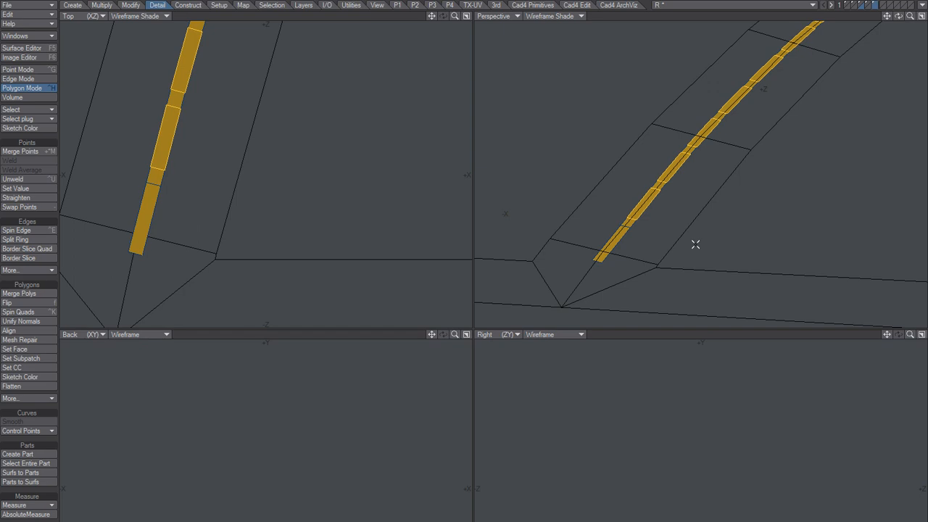
pyautogui.hotkey('shift', "'")
pyautogui.press('q')
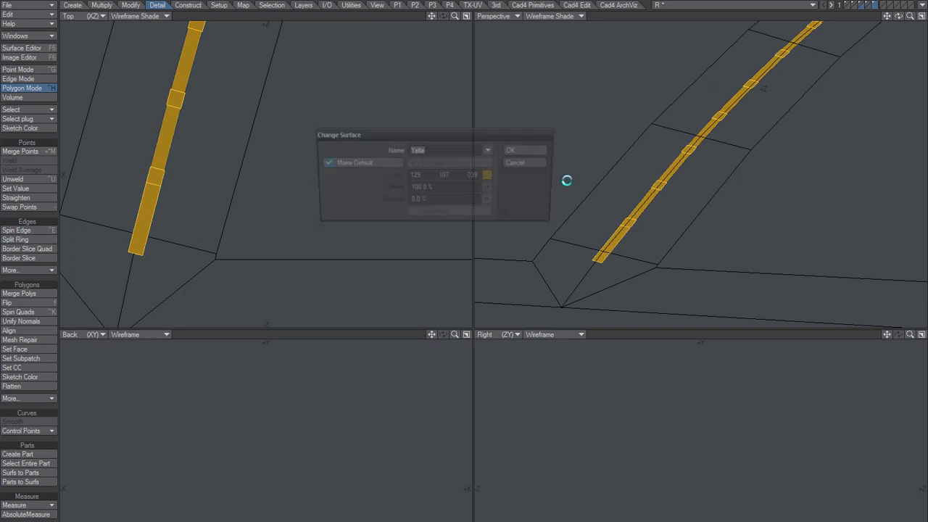
pyautogui.click(491, 151)
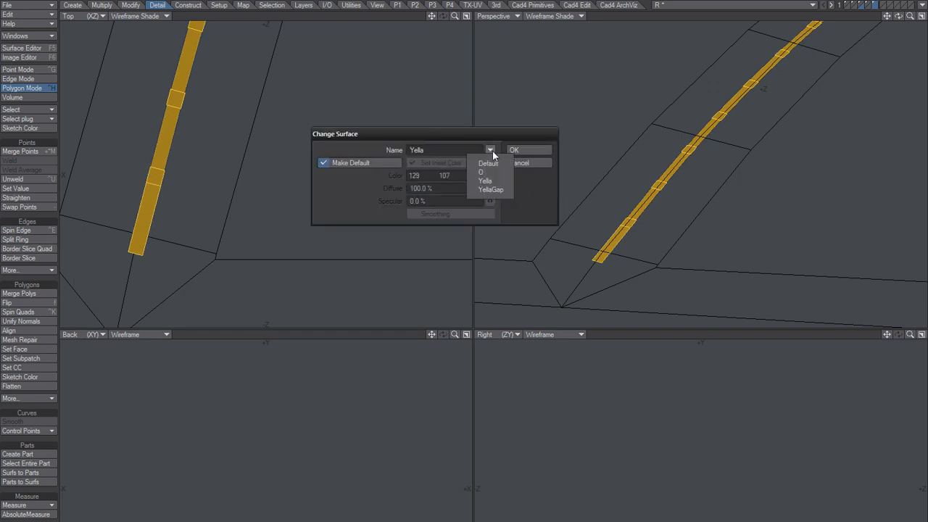
pyautogui.click(490, 190)
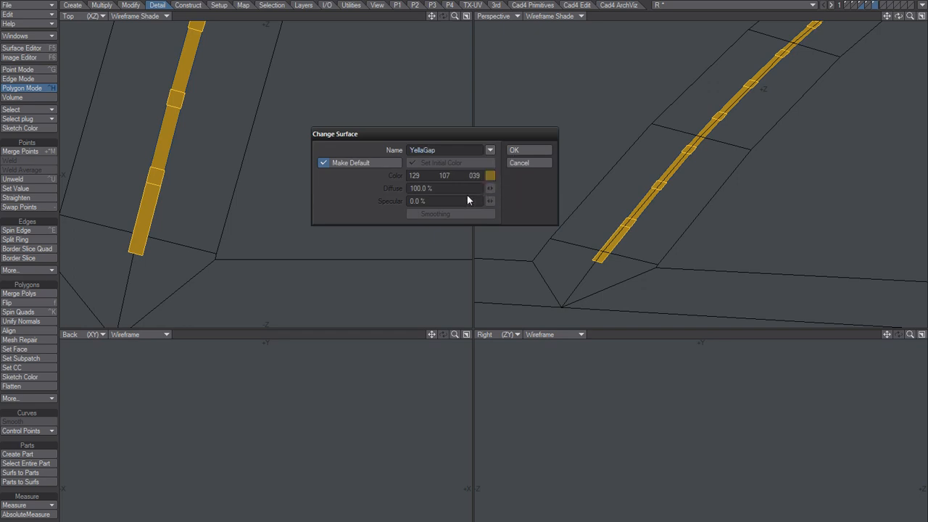
pyautogui.click(533, 150)
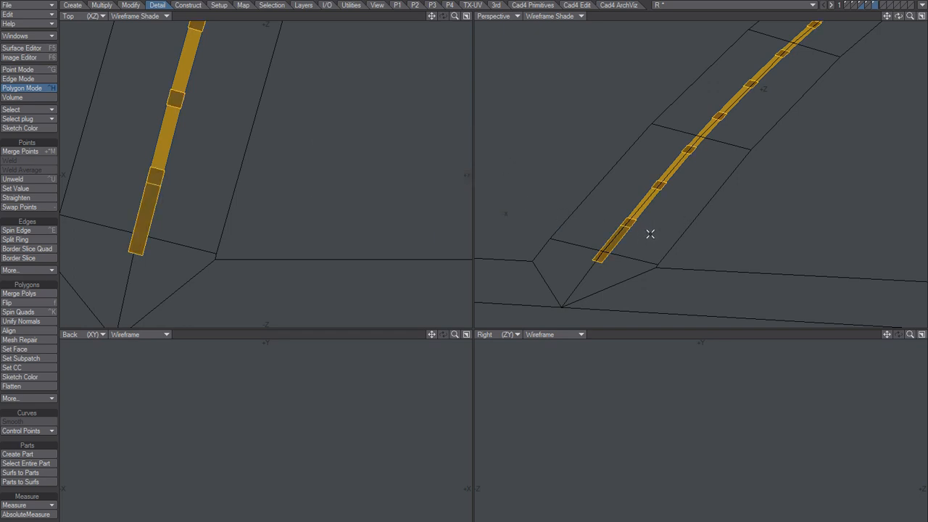
# Try separating the YellaGap polygons into the next empty layer, undo the separation, and clear the selection.
pyautogui.keyDown('alt'); pyautogui.moveTo(654, 219); pyautogui.dragTo(701, 195); pyautogui.keyUp('alt')
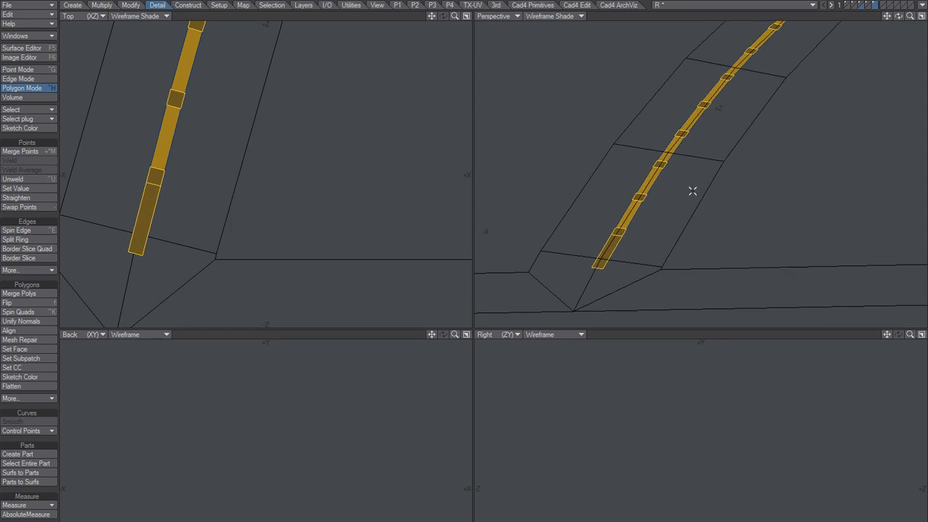
pyautogui.press('/')
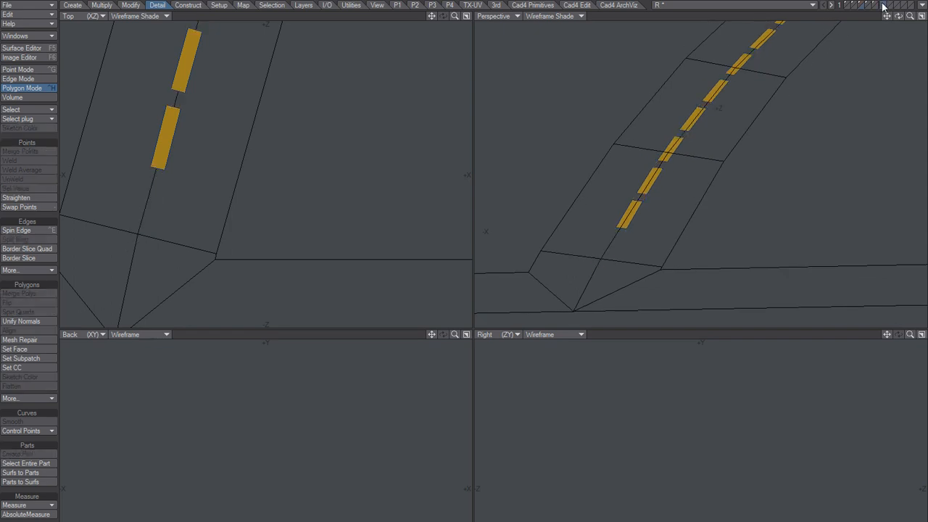
pyautogui.click(884, 5)
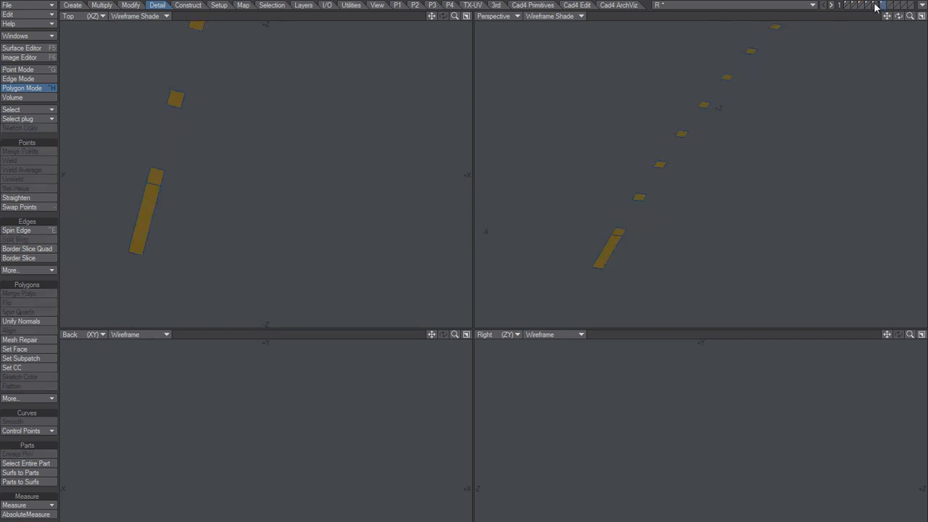
pyautogui.click(876, 6)
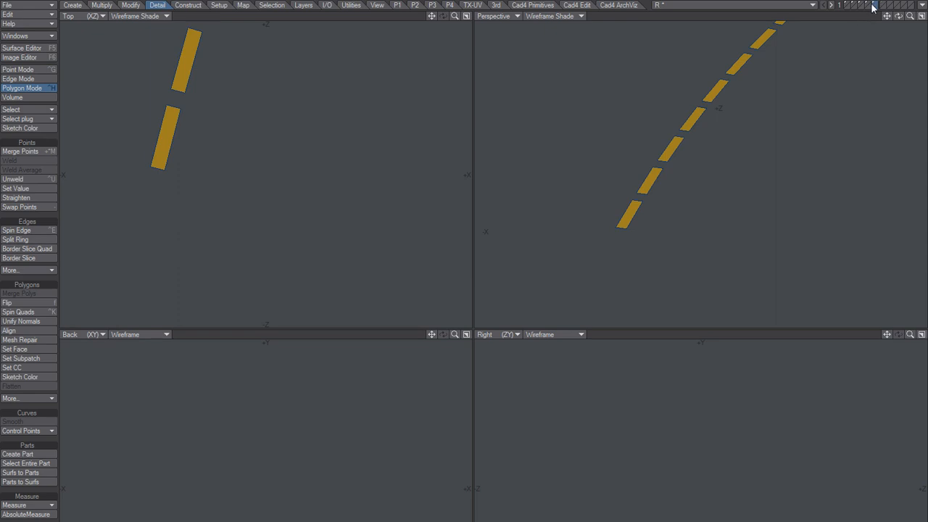
pyautogui.click(870, 6)
pyautogui.click(874, 6)
pyautogui.hotkey('ctrl', 'z')
pyautogui.press('/')
pyautogui.moveTo(699, 146)
pyautogui.keyDown('ctrl'); pyautogui.keyDown('alt'); pyautogui.mouseDown()
pyautogui.moveTo(675, 160)
pyautogui.moveTo(703, 150)
pyautogui.mouseUp(); pyautogui.keyUp('alt'); pyautogui.keyUp('ctrl')
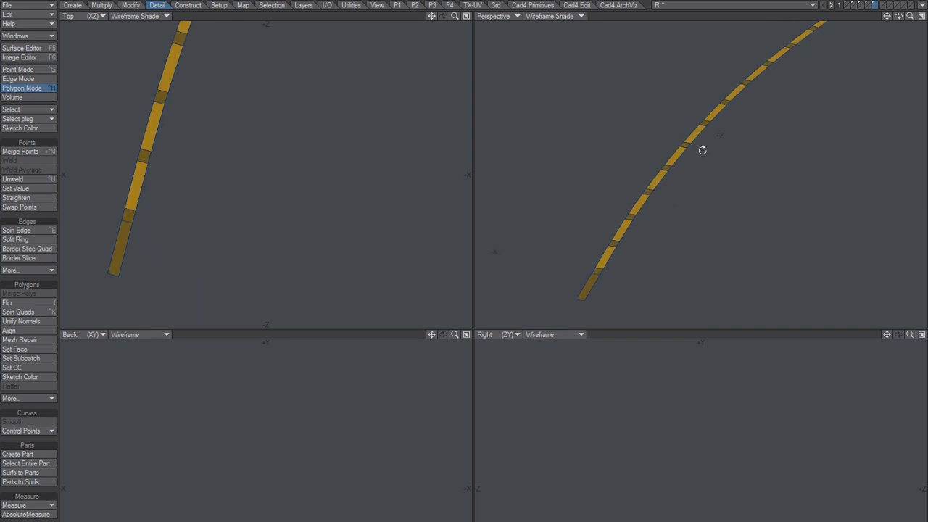
# Check the strip against the road mesh and raise the whole strip by 100 um along Y.
pyautogui.keyDown('shift'); pyautogui.click(868, 4); pyautogui.keyUp('shift')
pyautogui.click(862, 5)
pyautogui.keyDown('shift'); pyautogui.click(875, 5); pyautogui.keyUp('shift')
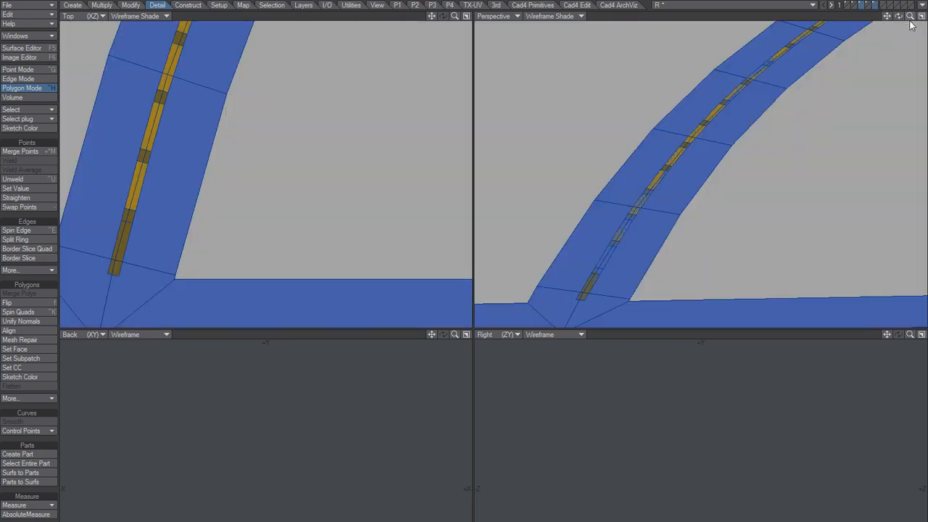
pyautogui.click(876, 5)
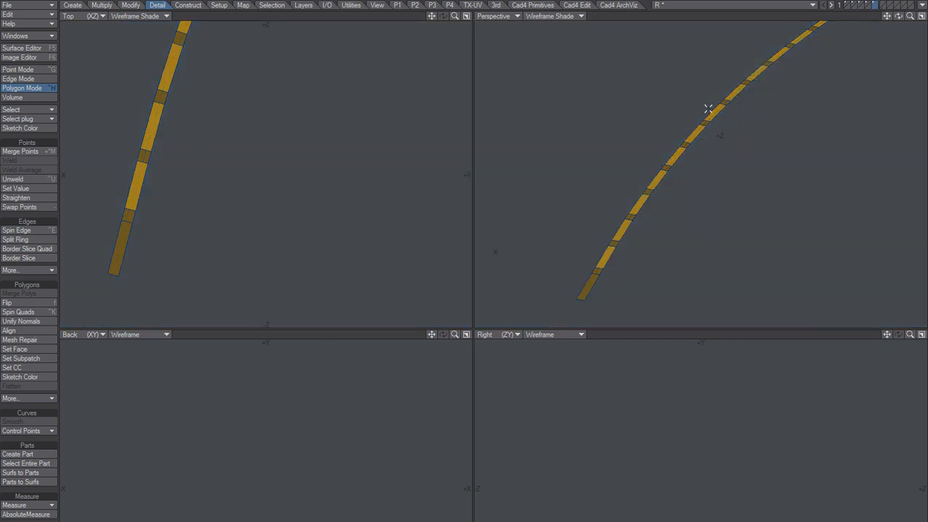
pyautogui.press('t')
pyautogui.press('n')
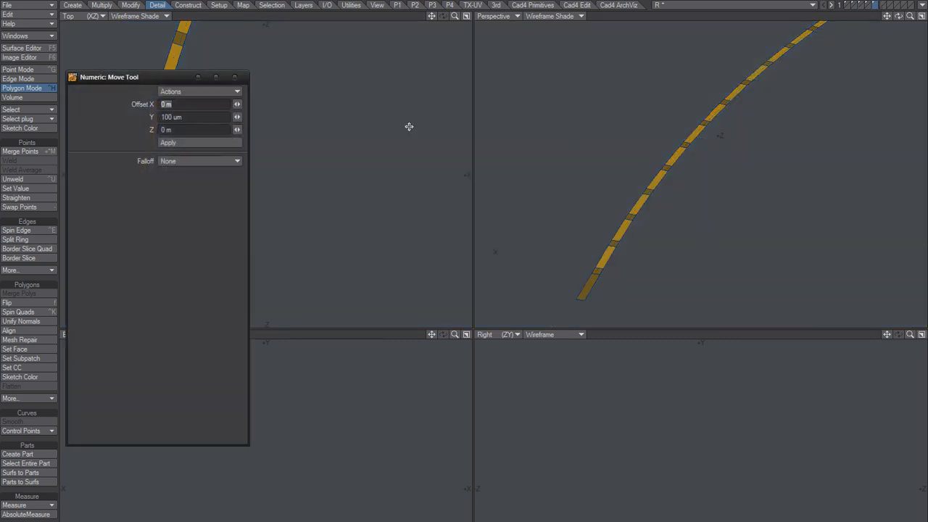
pyautogui.click(184, 142)
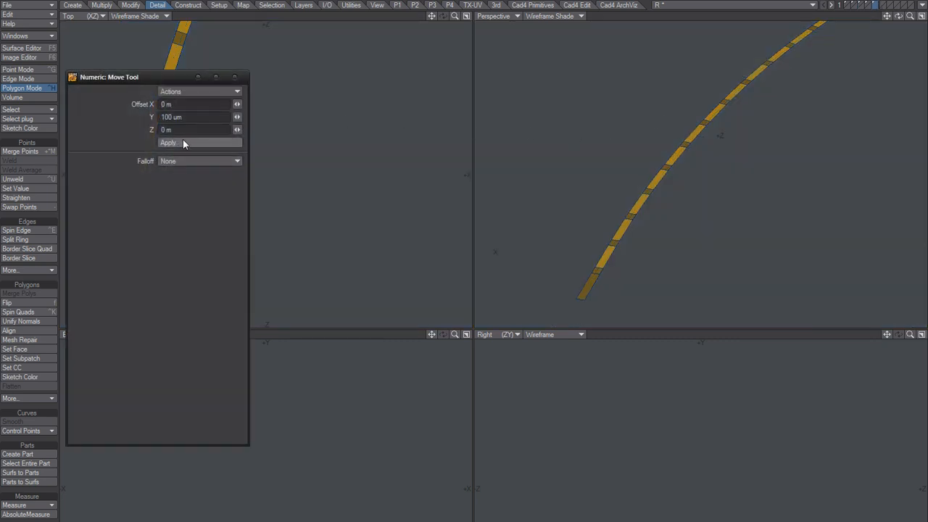
pyautogui.click(236, 77)
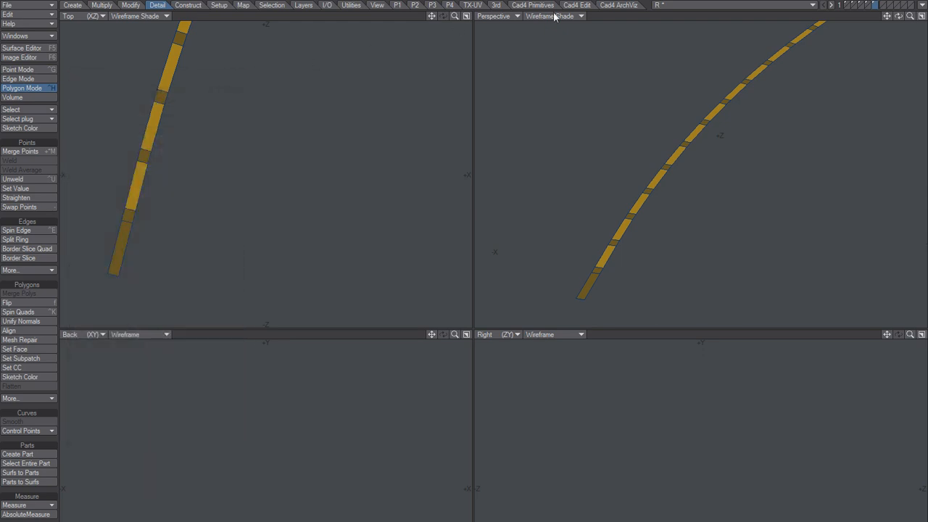
# Show the road mesh together with the raised strip and maximise the perspective view.
pyautogui.click(867, 6)
pyautogui.click(869, 6)
pyautogui.click(870, 5)
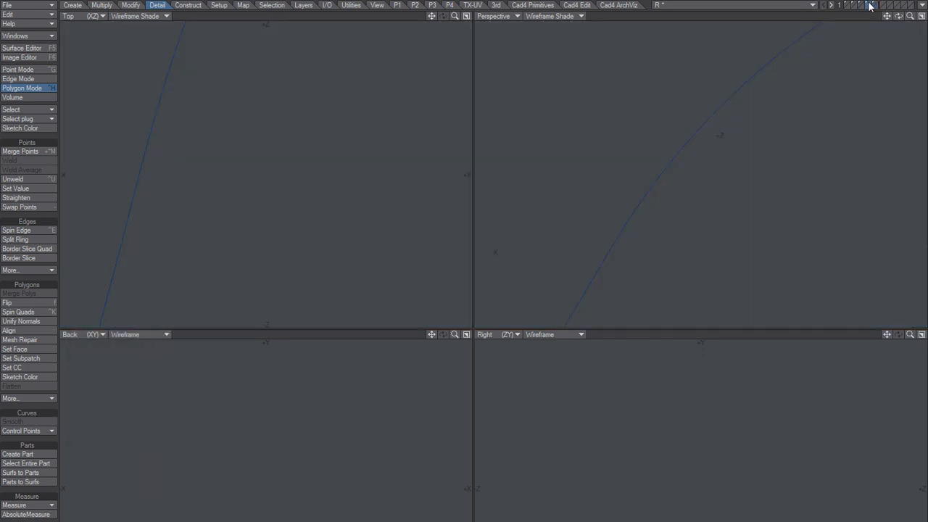
pyautogui.click(870, 5)
pyautogui.click(863, 8)
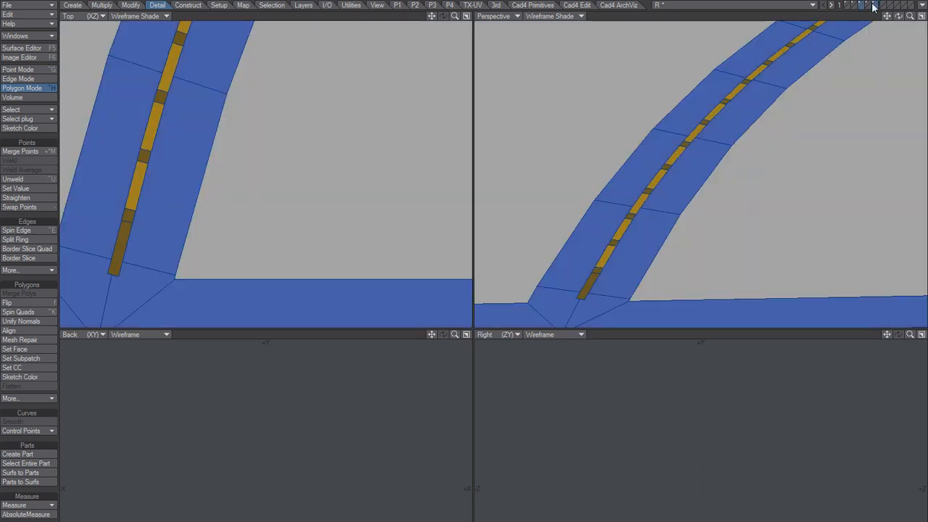
pyautogui.click(922, 15)
# Examine the dashes along the road and where the two strips overlap at the crossroads, and clear the selection.
pyautogui.keyDown('alt'); pyautogui.moveTo(653, 205); pyautogui.dragTo(675, 193); pyautogui.keyUp('alt')
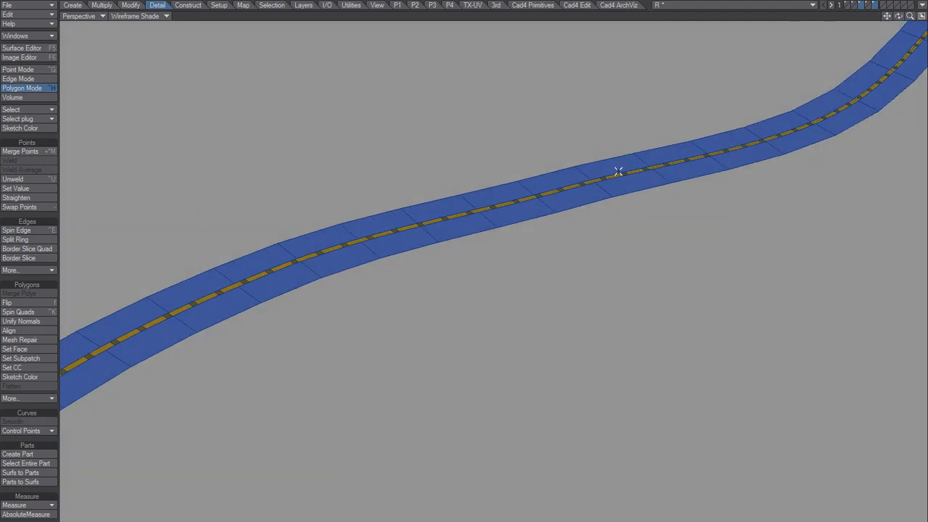
pyautogui.keyDown('alt'); pyautogui.moveTo(640, 161); pyautogui.dragTo(570, 299); pyautogui.keyUp('alt')
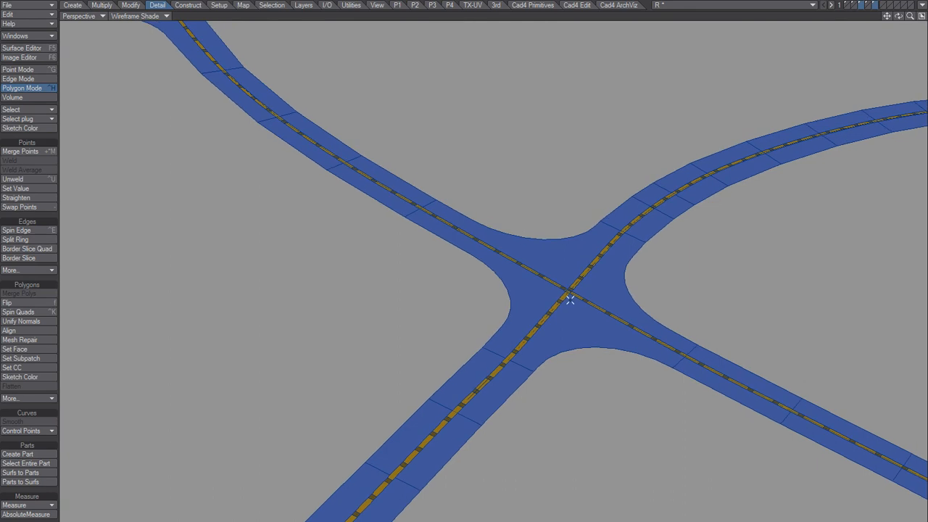
pyautogui.moveTo(603, 206)
pyautogui.mouseDown(button='right')
pyautogui.moveTo(516, 219)
pyautogui.moveTo(595, 200)
pyautogui.mouseUp(button='right')
pyautogui.hotkey('shift', 'a')
pyautogui.moveTo(606, 216)
pyautogui.keyDown('alt'); pyautogui.mouseDown()
pyautogui.moveTo(545, 315)
pyautogui.moveTo(493, 307)
pyautogui.moveTo(530, 286)
pyautogui.mouseUp(); pyautogui.keyUp('alt')
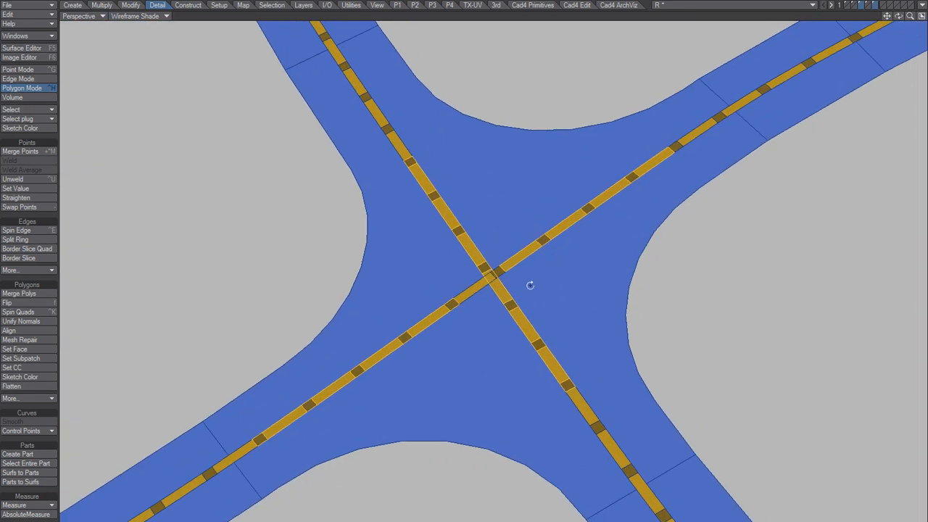
pyautogui.keyDown('ctrl'); pyautogui.keyDown('alt'); pyautogui.moveTo(497, 334); pyautogui.dragTo(482, 346); pyautogui.keyUp('alt'); pyautogui.keyUp('ctrl')
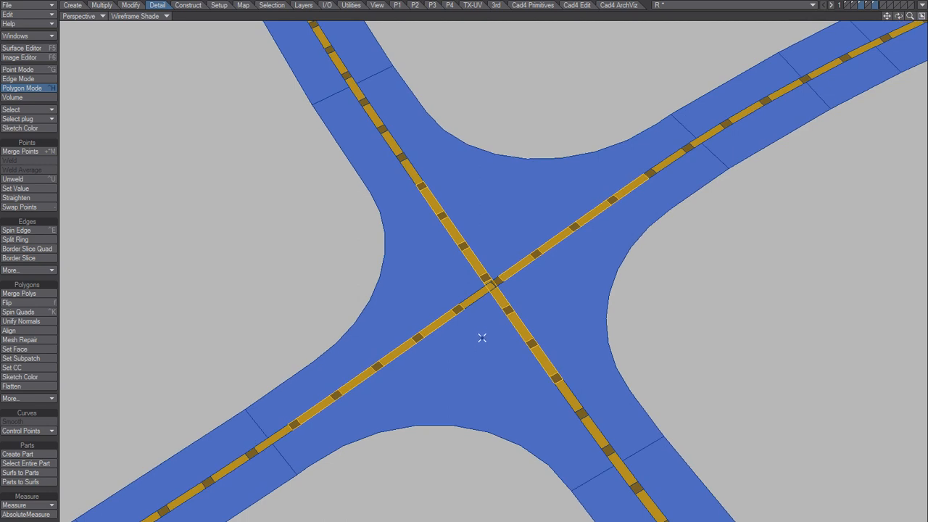
pyautogui.press('/')
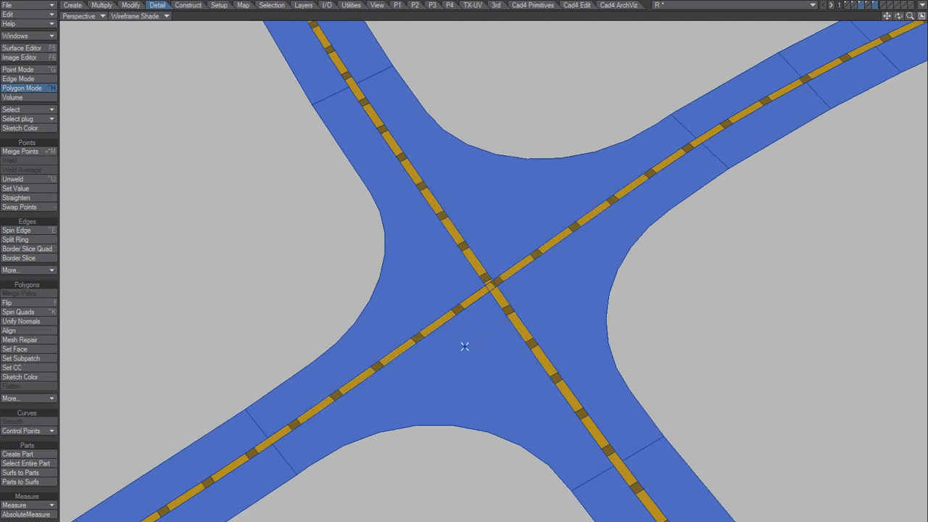
# Examine the markings from the crossroads back to the road's starting end at the map edge.
pyautogui.keyDown('alt'); pyautogui.moveTo(467, 407); pyautogui.dragTo(577, 356); pyautogui.keyUp('alt')
pyautogui.keyDown('alt'); pyautogui.keyDown('shift'); pyautogui.moveTo(535, 341); pyautogui.dragTo(664, 246); pyautogui.keyUp('shift'); pyautogui.keyUp('alt')
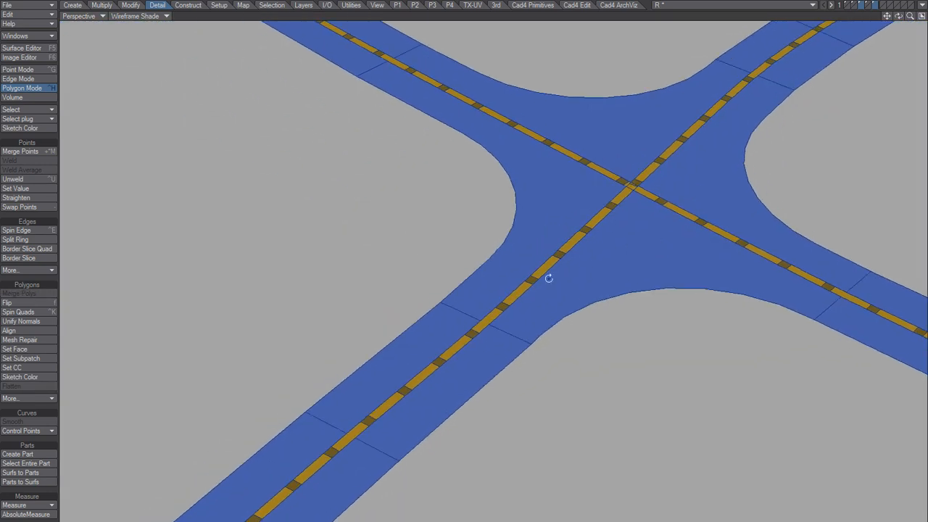
pyautogui.keyDown('alt'); pyautogui.moveTo(549, 277); pyautogui.dragTo(572, 224); pyautogui.keyUp('alt')
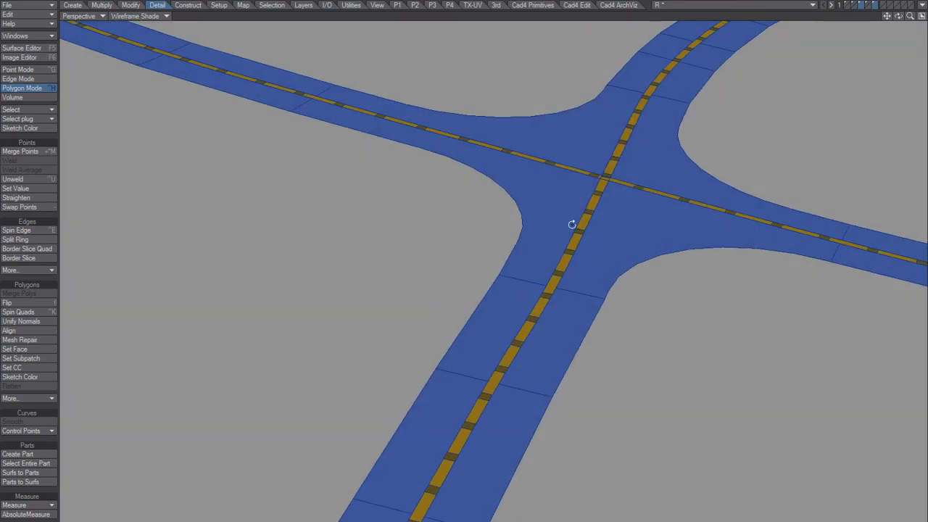
pyautogui.keyDown('alt'); pyautogui.moveTo(573, 224); pyautogui.dragTo(571, 226); pyautogui.keyUp('alt')
pyautogui.keyDown('ctrl'); pyautogui.keyDown('alt'); pyautogui.moveTo(652, 237); pyautogui.dragTo(570, 181); pyautogui.keyUp('alt'); pyautogui.keyUp('ctrl')
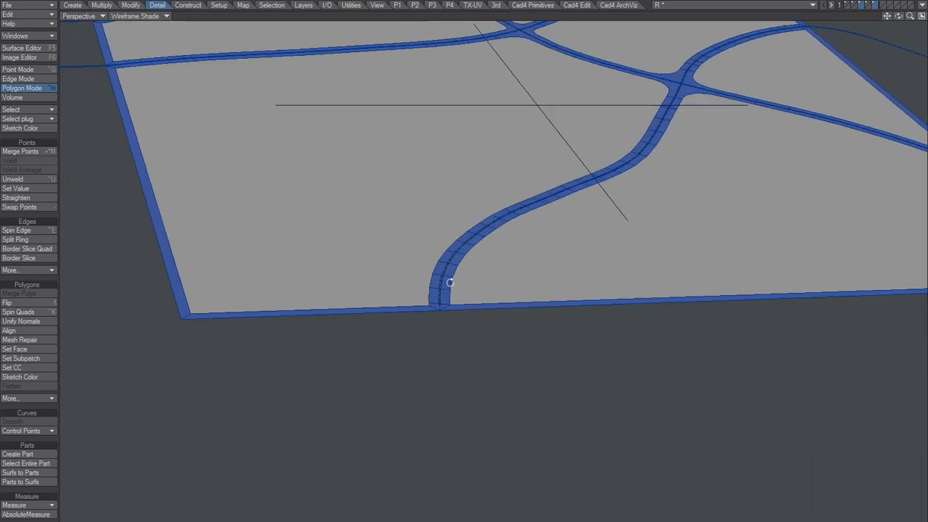
pyautogui.keyDown('alt'); pyautogui.moveTo(451, 282); pyautogui.dragTo(515, 298); pyautogui.keyUp('alt')
pyautogui.keyDown('ctrl'); pyautogui.keyDown('alt'); pyautogui.moveTo(491, 361); pyautogui.dragTo(544, 314); pyautogui.keyUp('alt'); pyautogui.keyUp('ctrl')
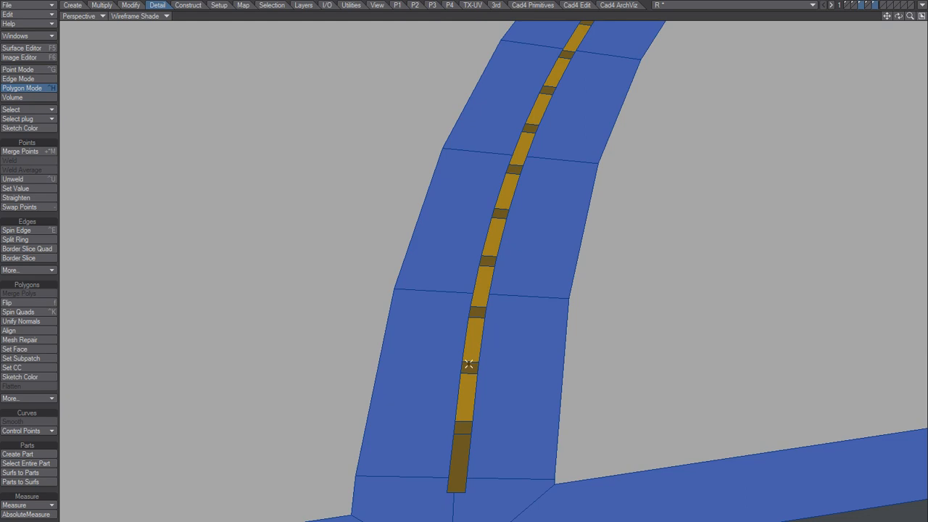
# Isolate the strip layer, copy the entire connected strip into the next empty layer, and return to the original layer.
pyautogui.click(877, 7)
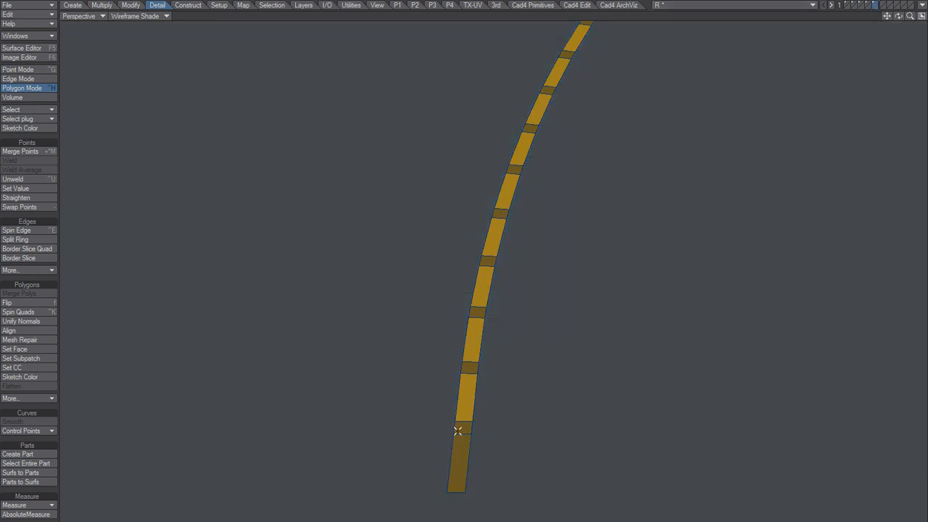
pyautogui.click(462, 393)
pyautogui.click(463, 443)
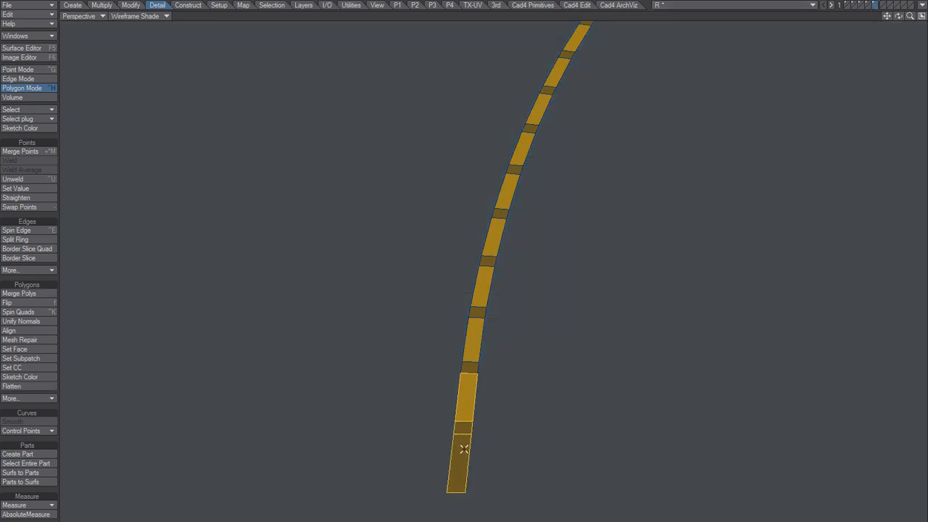
pyautogui.press(']')
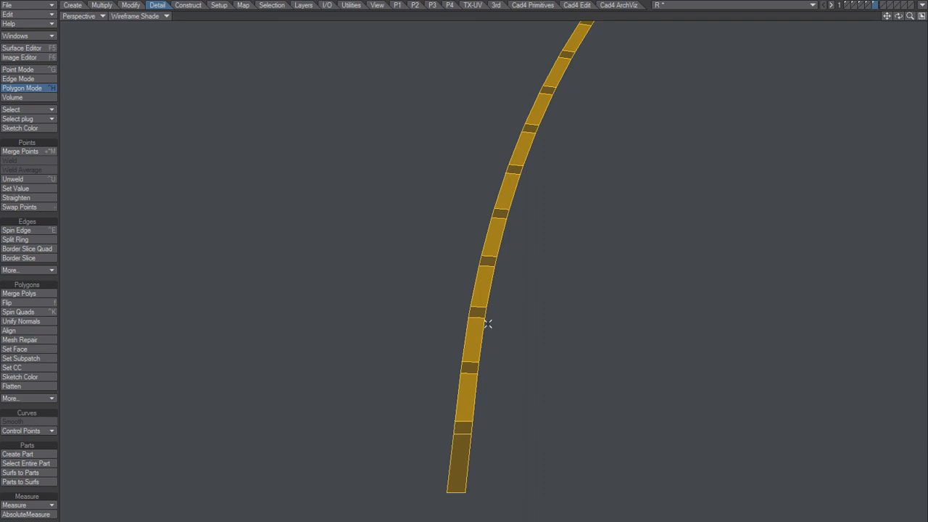
pyautogui.click(885, 6)
pyautogui.hotkey('ctrl', 'v')
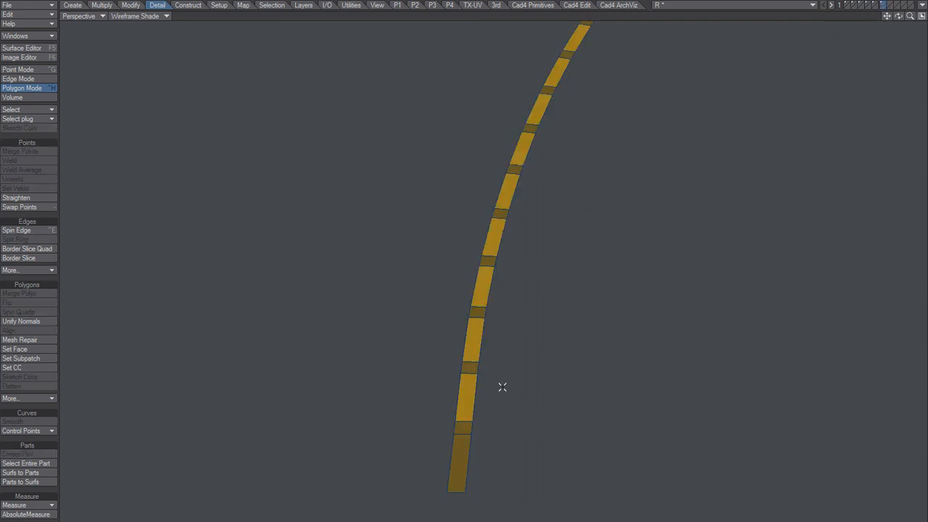
pyautogui.click(876, 4)
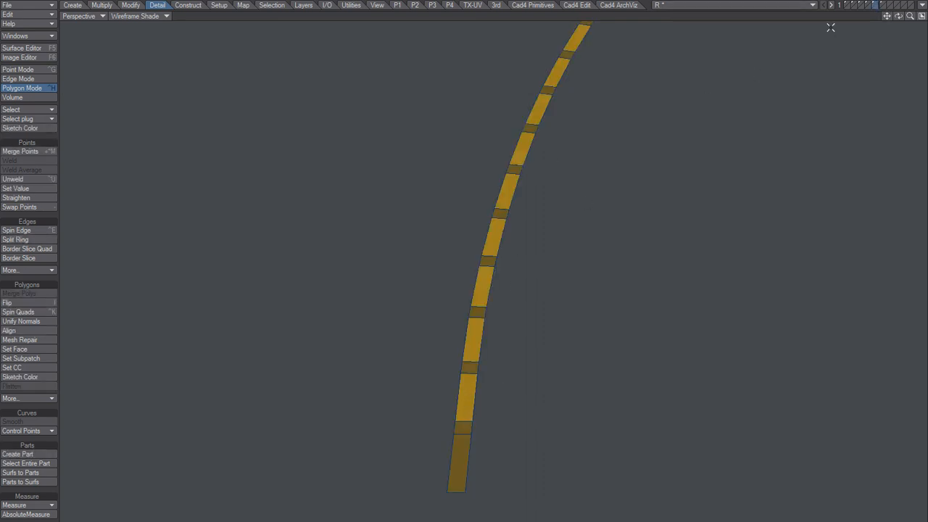
# Select the entire connected strip and open the Cut settings for it.
pyautogui.moveTo(471, 383); pyautogui.dragTo(469, 452)
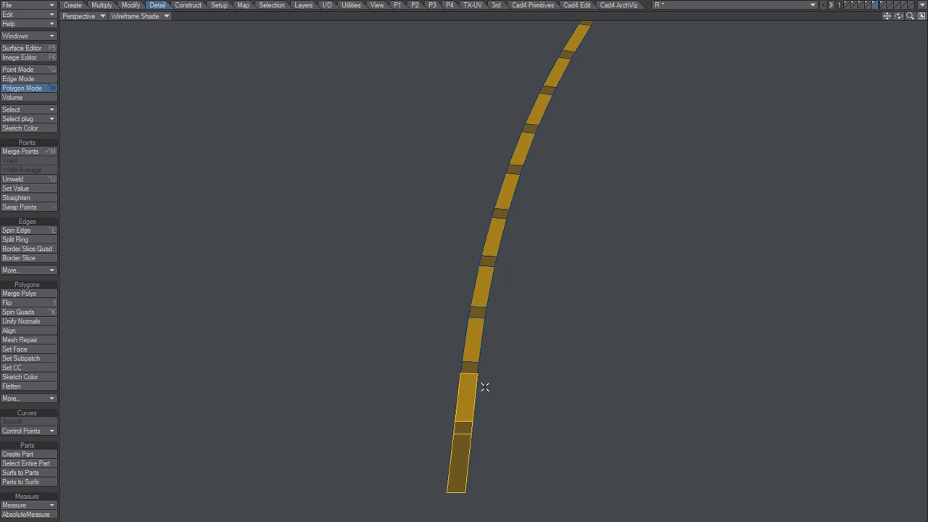
pyautogui.press(']')
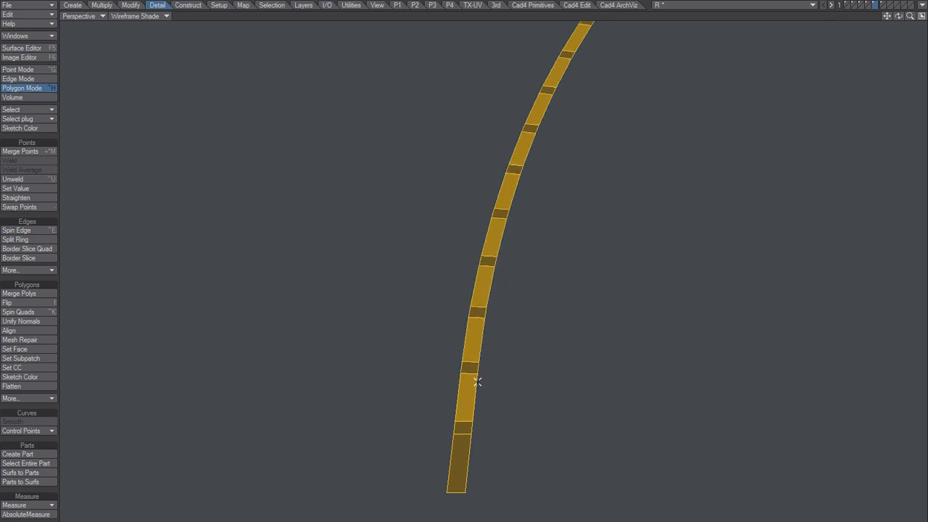
pyautogui.hotkey('shift', 'z')
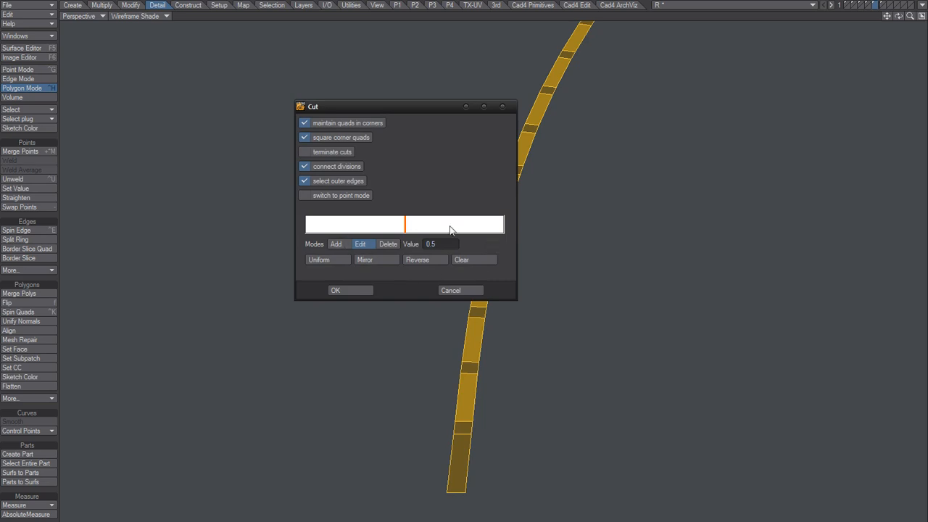
pyautogui.moveTo(407, 227); pyautogui.dragTo(462, 228)
pyautogui.click(348, 229)
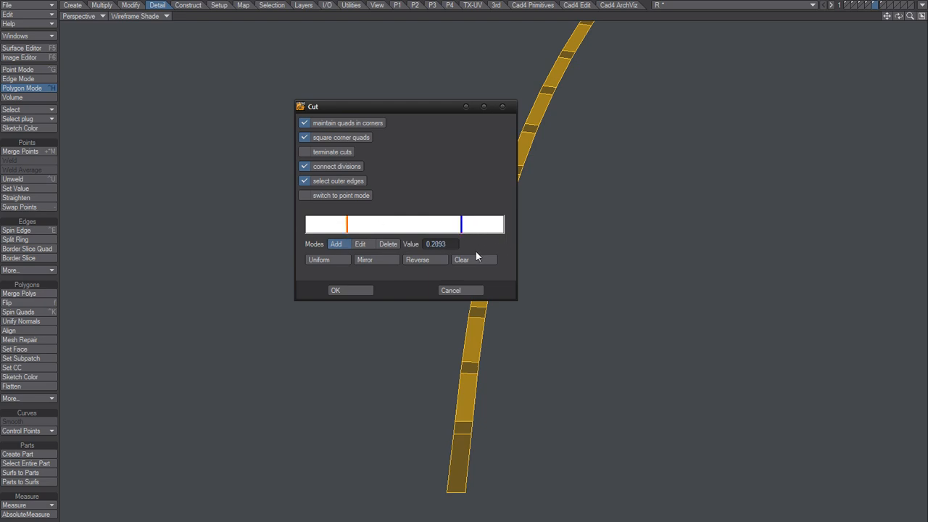
pyautogui.click(388, 244)
pyautogui.click(347, 227)
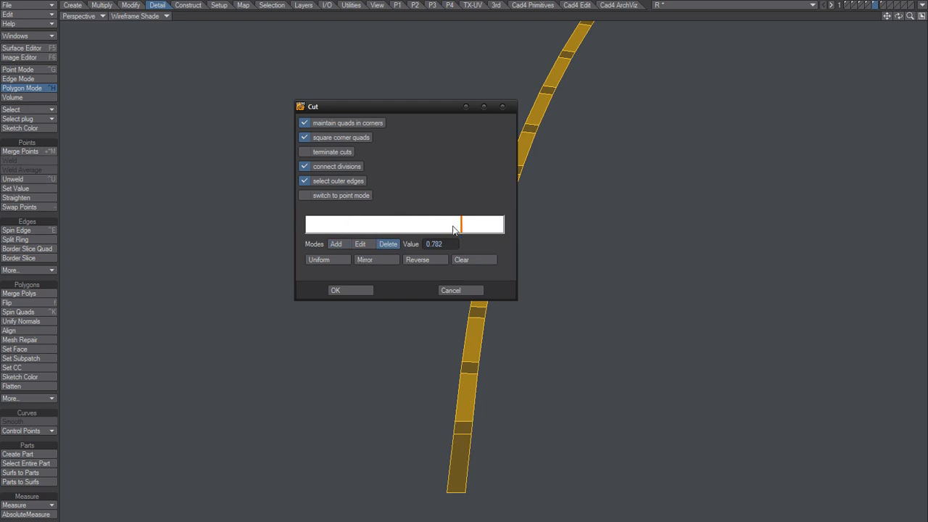
pyautogui.click(370, 245)
pyautogui.moveTo(462, 224); pyautogui.dragTo(402, 231)
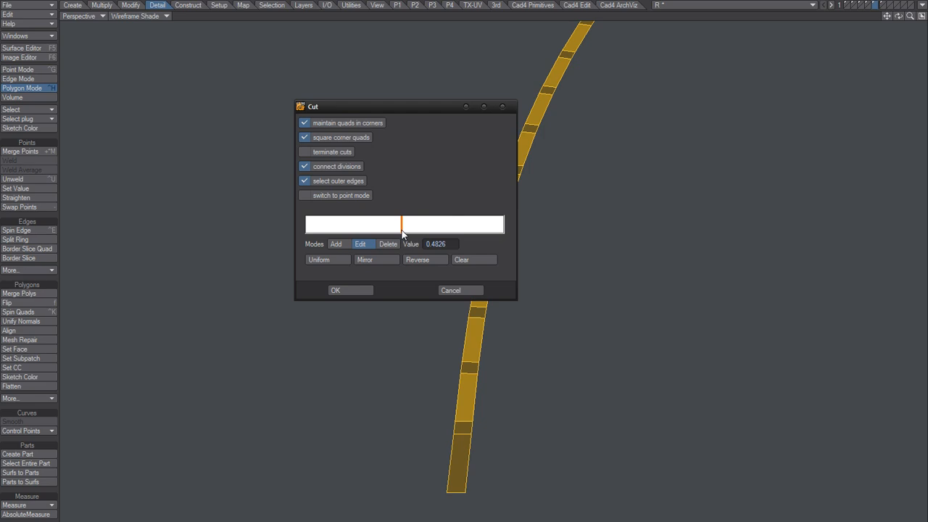
# Cut the strip lengthwise with a mirrored pair of cuts, about a quarter of its width in from each edge.
pyautogui.moveTo(403, 231); pyautogui.dragTo(454, 231)
pyautogui.moveTo(436, 243); pyautogui.dragTo(447, 244)
pyautogui.write('5')
pyautogui.press('Return')
pyautogui.click(372, 264)
pyautogui.click(352, 291)
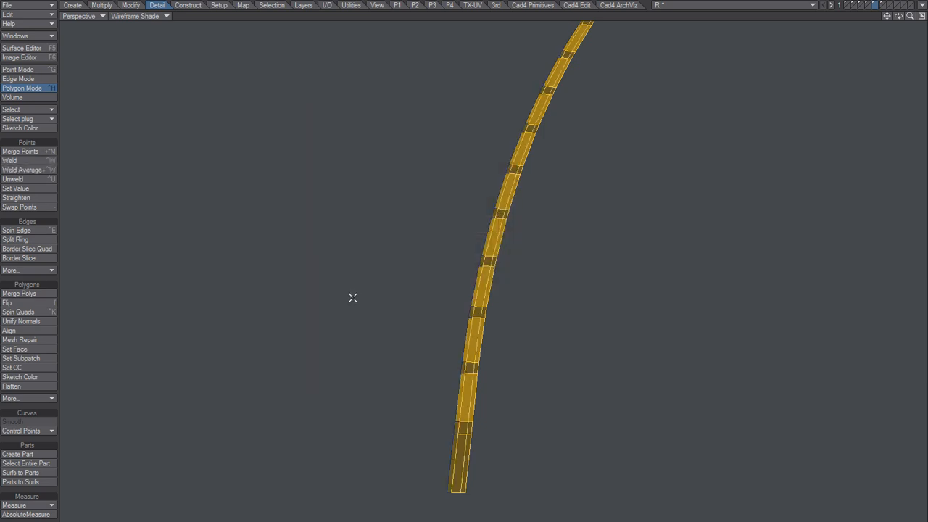
# Delete the two outer bands along the full length of the strip, keeping only the middle band.
pyautogui.keyDown('ctrl'); pyautogui.keyDown('alt'); pyautogui.moveTo(462, 430); pyautogui.dragTo(457, 323); pyautogui.keyUp('alt'); pyautogui.keyUp('ctrl')
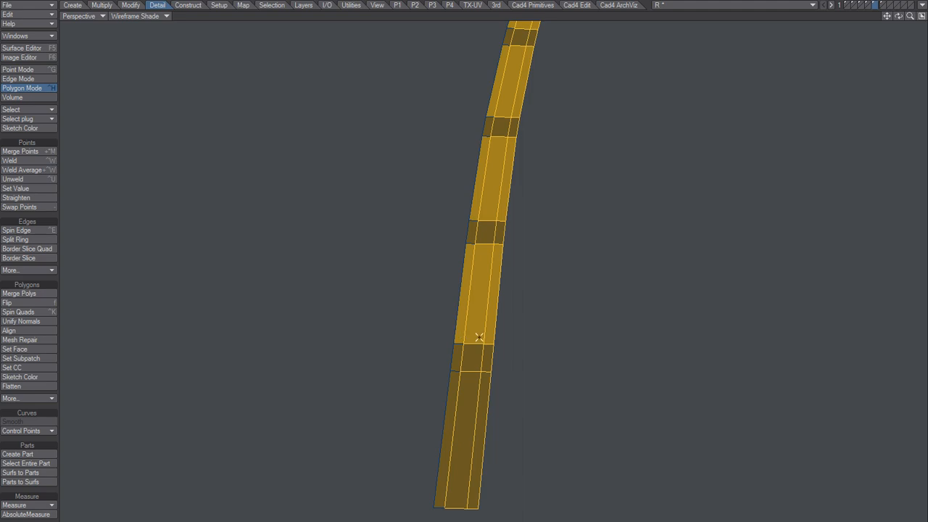
pyautogui.click(503, 308)
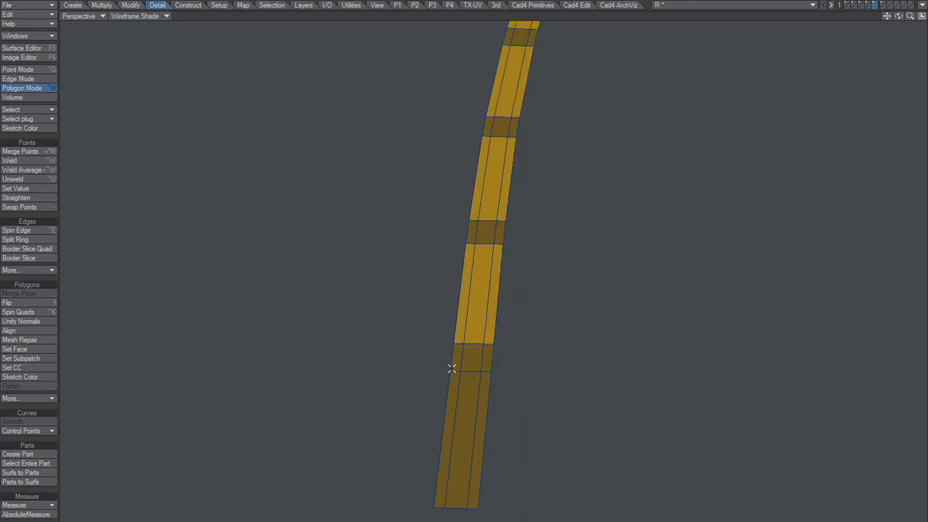
pyautogui.moveTo(452, 369)
pyautogui.mouseDown()
pyautogui.moveTo(456, 356)
pyautogui.moveTo(482, 354)
pyautogui.moveTo(484, 394)
pyautogui.mouseUp()
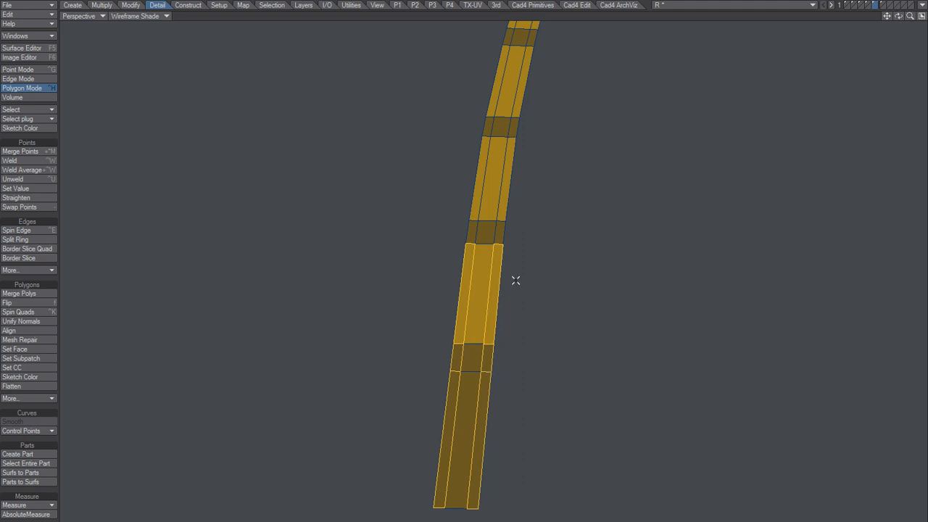
pyautogui.press(']')
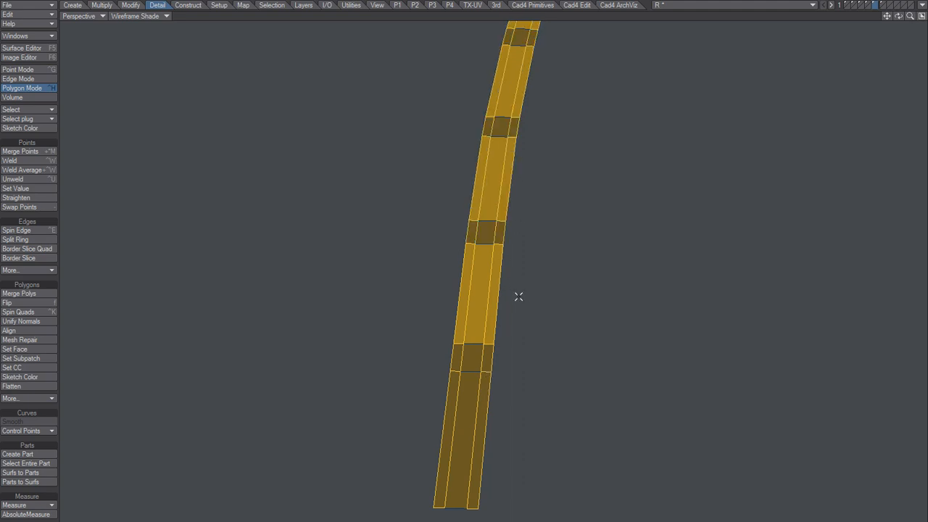
pyautogui.press('Delete')
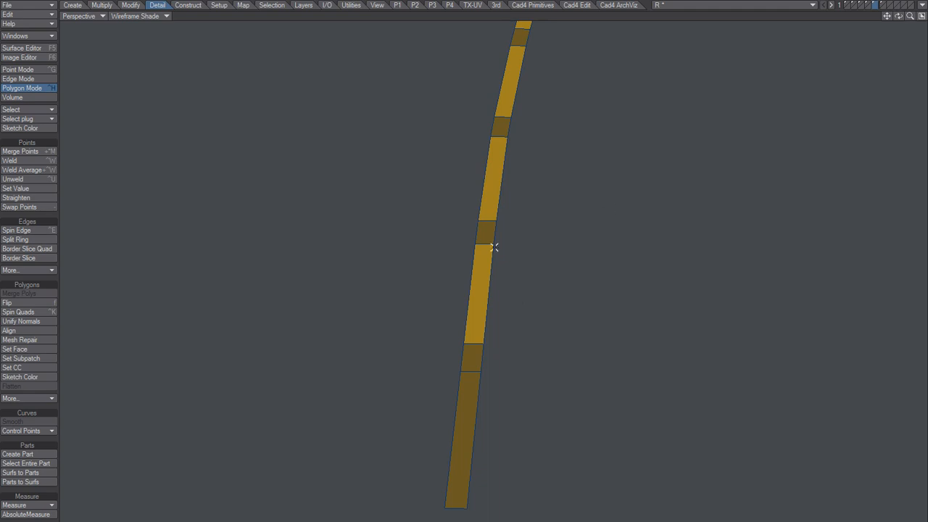
# Show the road mesh together with the narrowed strip and examine the markings along the road and at the crossroads.
pyautogui.scroll(-5, 520, 221)
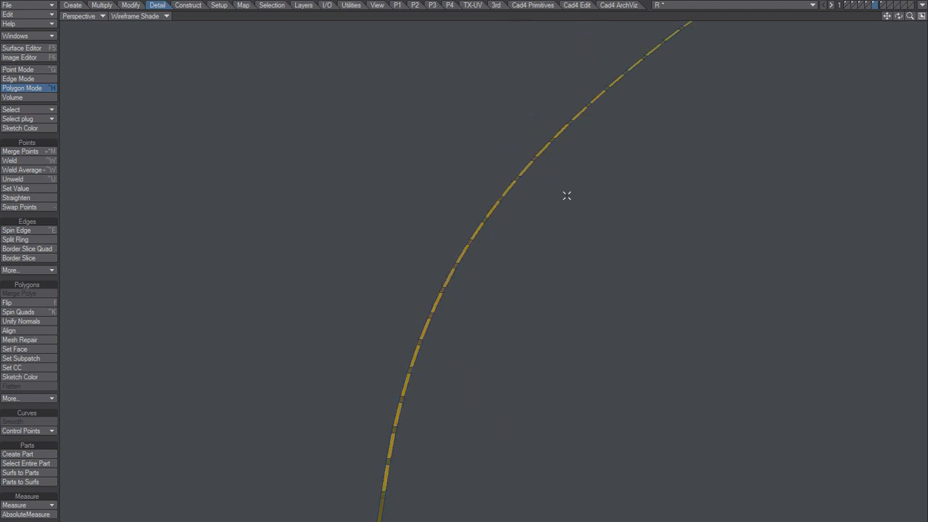
pyautogui.scroll(-3, 669, 124)
pyautogui.click(862, 5)
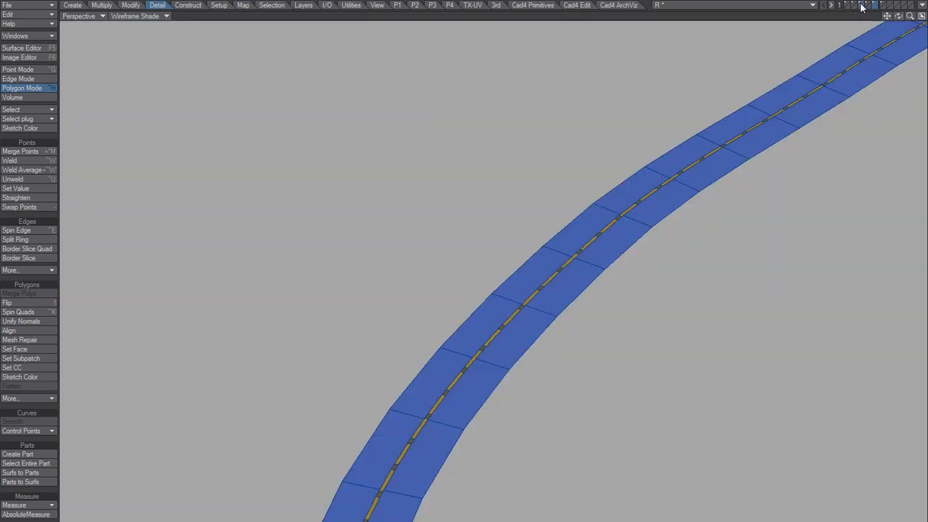
pyautogui.keyDown('alt'); pyautogui.moveTo(518, 282); pyautogui.dragTo(549, 294); pyautogui.keyUp('alt')
pyautogui.keyDown('alt'); pyautogui.keyDown('shift'); pyautogui.moveTo(656, 272); pyautogui.dragTo(393, 516); pyautogui.keyUp('shift'); pyautogui.keyUp('alt')
pyautogui.keyDown('alt'); pyautogui.keyDown('shift'); pyautogui.moveTo(559, 190); pyautogui.dragTo(451, 359); pyautogui.keyUp('shift'); pyautogui.keyUp('alt')
pyautogui.scroll(3, 500, 325)
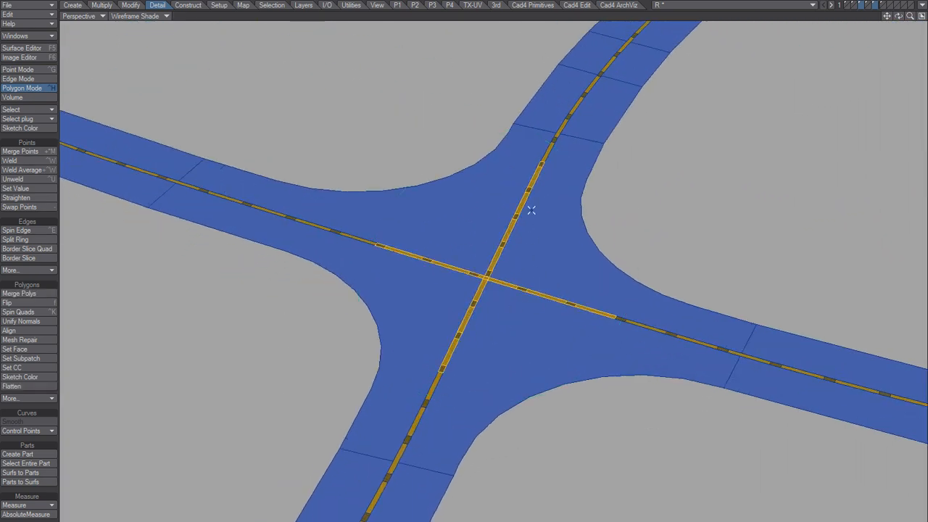
pyautogui.scroll(2, 549, 263)
pyautogui.keyDown('alt'); pyautogui.moveTo(575, 266); pyautogui.dragTo(512, 291); pyautogui.keyUp('alt')
pyautogui.scroll(-3, 508, 422)
pyautogui.keyDown('alt'); pyautogui.moveTo(512, 291); pyautogui.dragTo(509, 316); pyautogui.keyUp('alt')
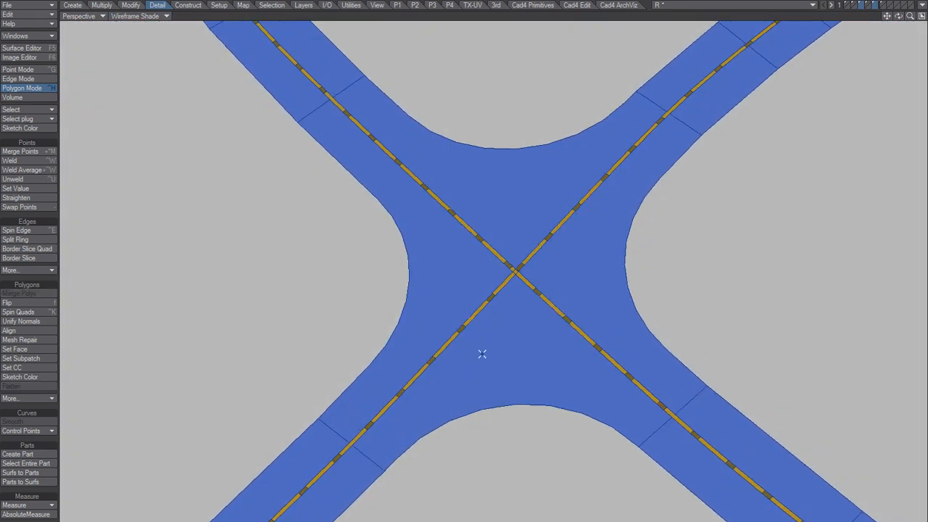
# Select all polygons with the YellaGap surface through the polygon statistics and move them to an empty layer.
pyautogui.press('w')
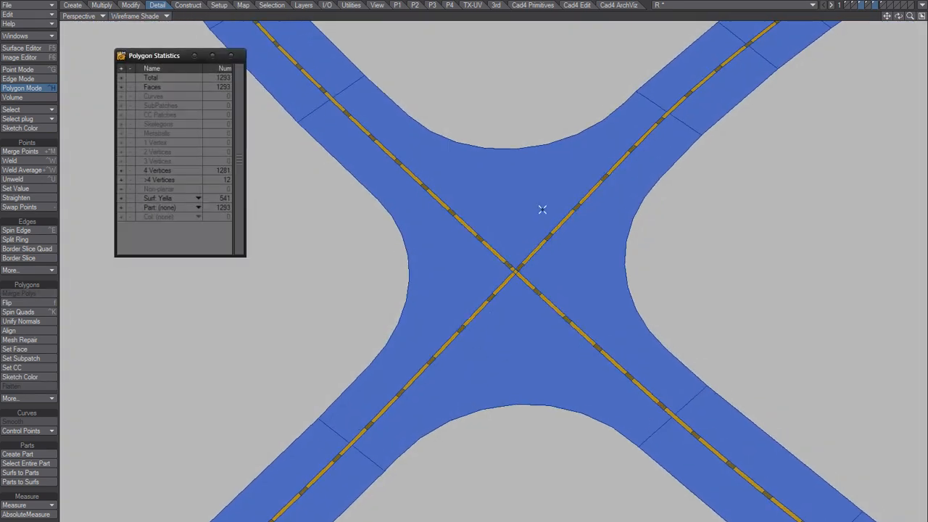
pyautogui.click(151, 195)
pyautogui.click(150, 206)
pyautogui.click(121, 198)
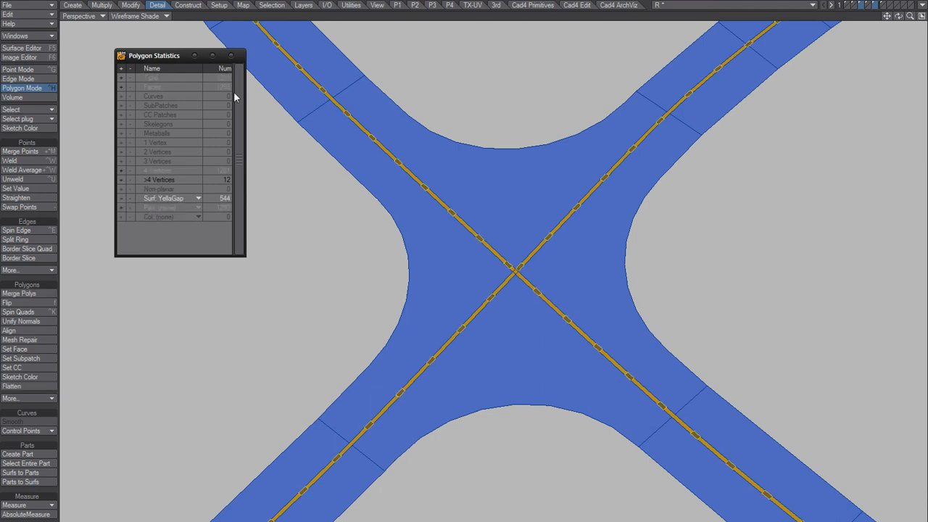
pyautogui.click(231, 56)
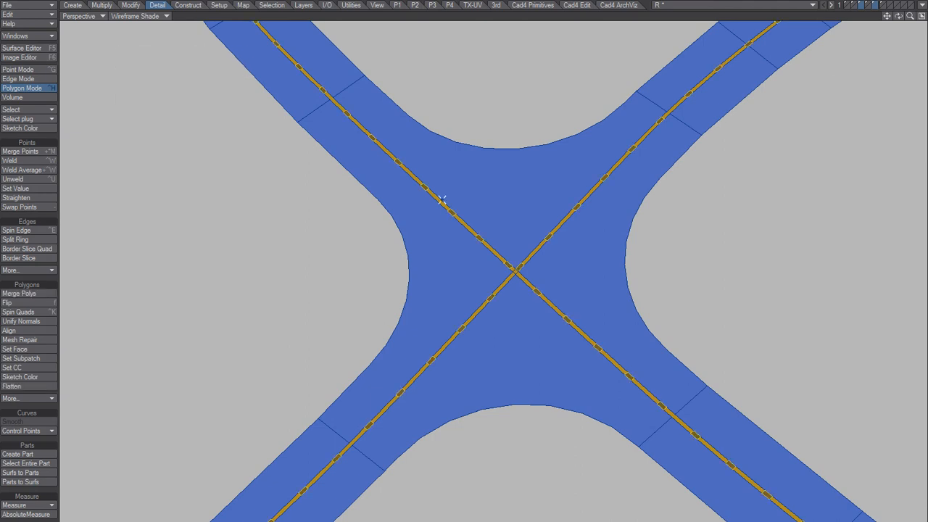
pyautogui.press('Delete')
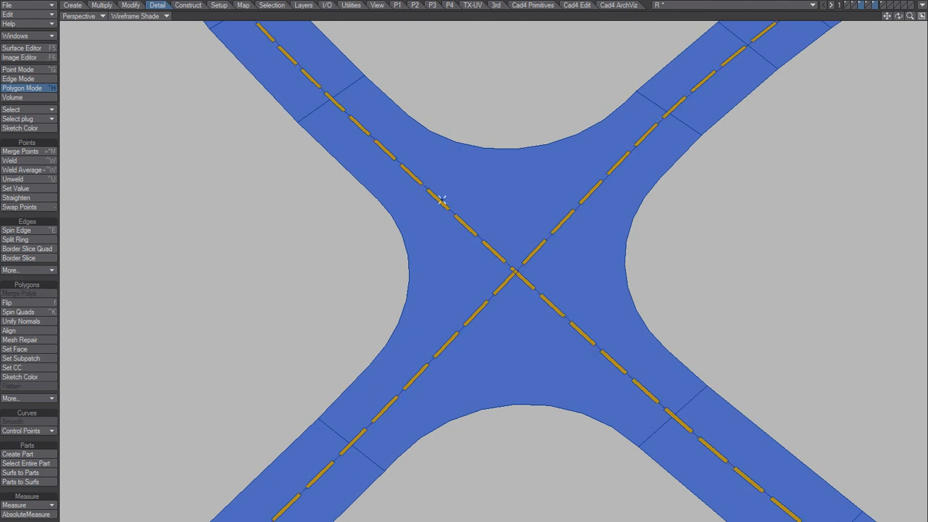
pyautogui.click(887, 6)
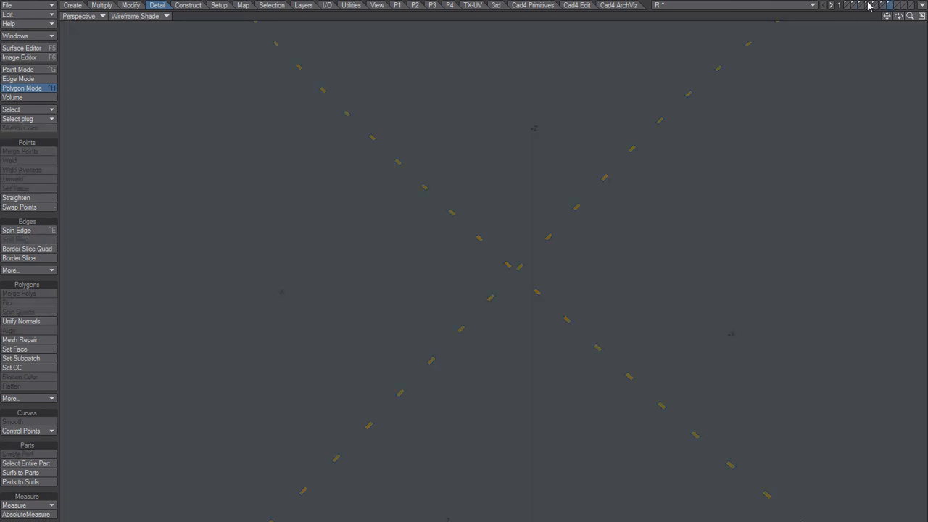
# Show the yellow dashes layer together with the road mesh and set the perspective view to Smooth Shade.
pyautogui.click(869, 5)
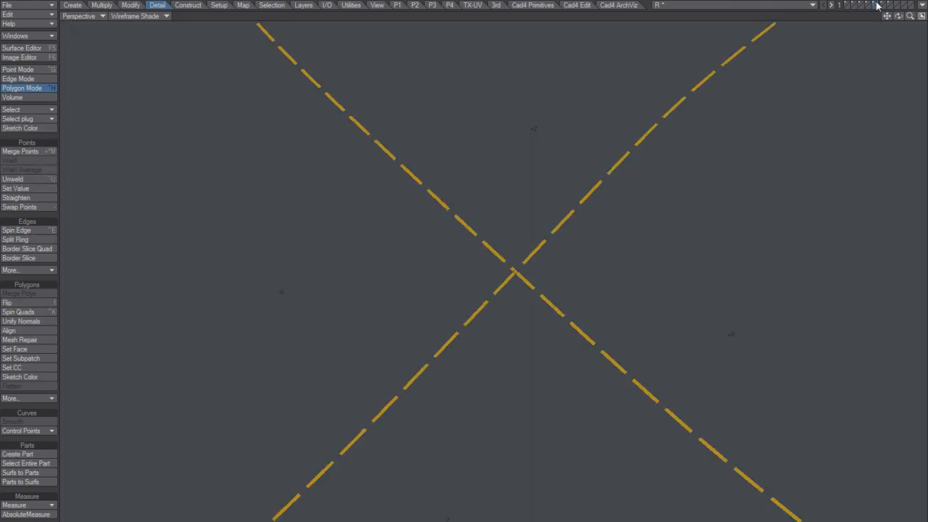
pyautogui.keyDown('shift'); pyautogui.click(863, 5); pyautogui.keyUp('shift')
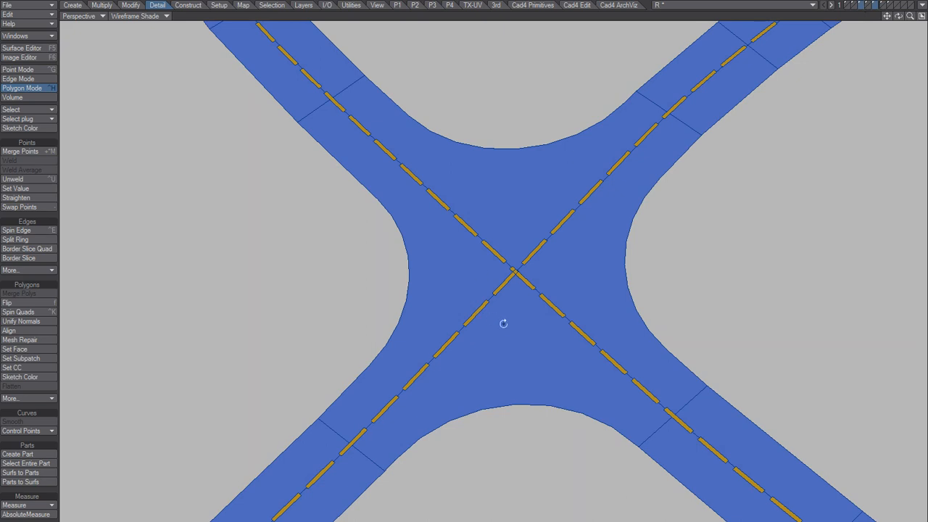
pyautogui.scroll(-5, 503, 323)
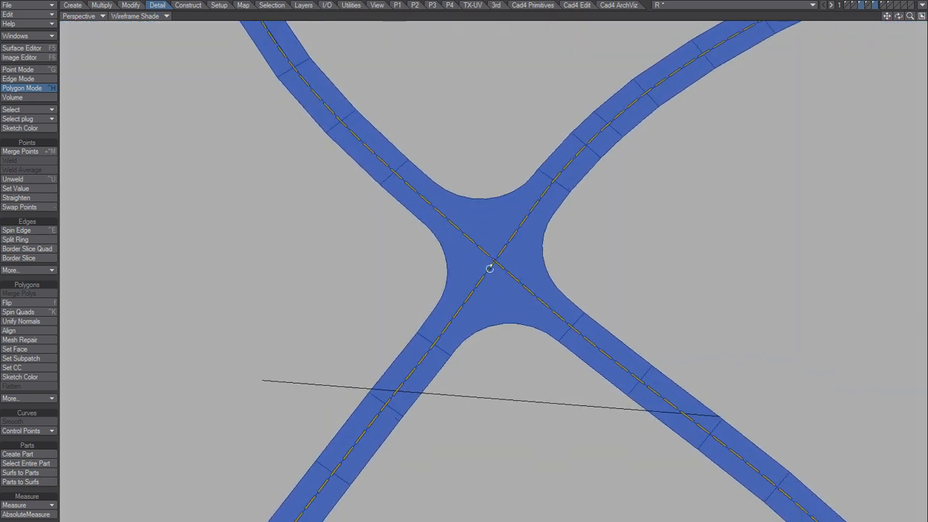
pyautogui.click(156, 16)
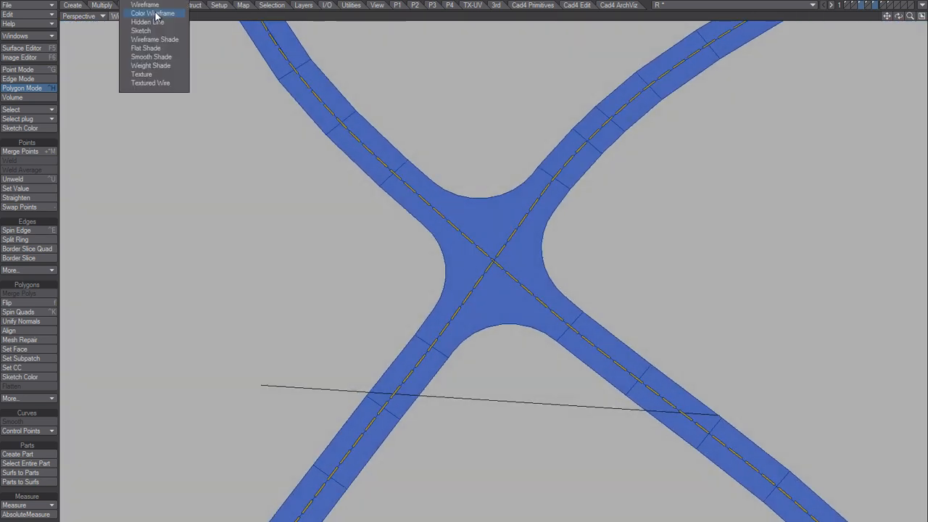
pyautogui.click(156, 56)
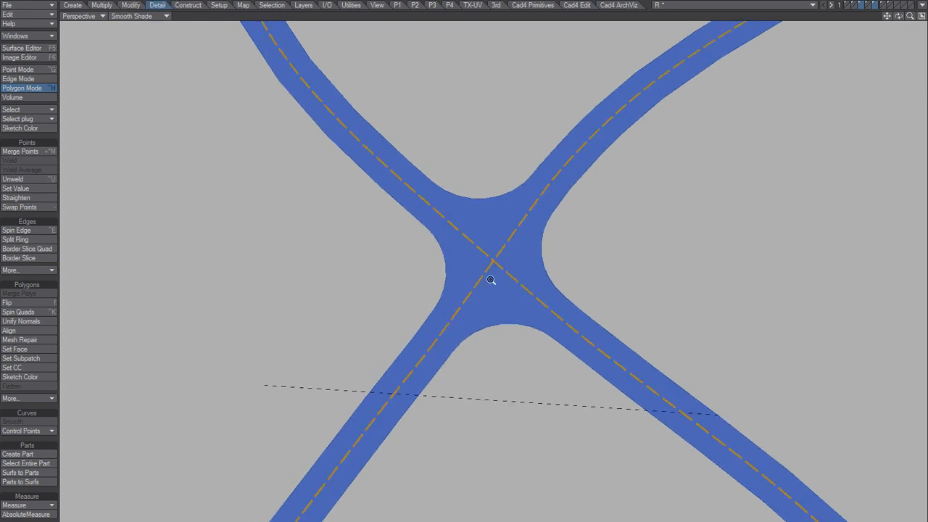
# Select the dashes running across both crossroads and delete them, leaving the junctions free of markings.
pyautogui.keyDown('alt'); pyautogui.moveTo(491, 279); pyautogui.dragTo(458, 277); pyautogui.keyUp('alt')
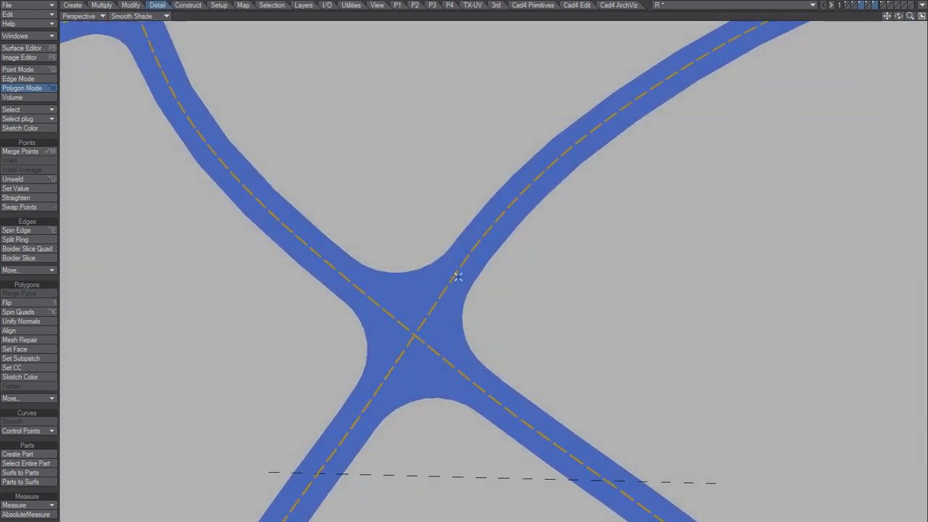
pyautogui.keyDown('alt'); pyautogui.moveTo(420, 387); pyautogui.dragTo(355, 412); pyautogui.keyUp('alt')
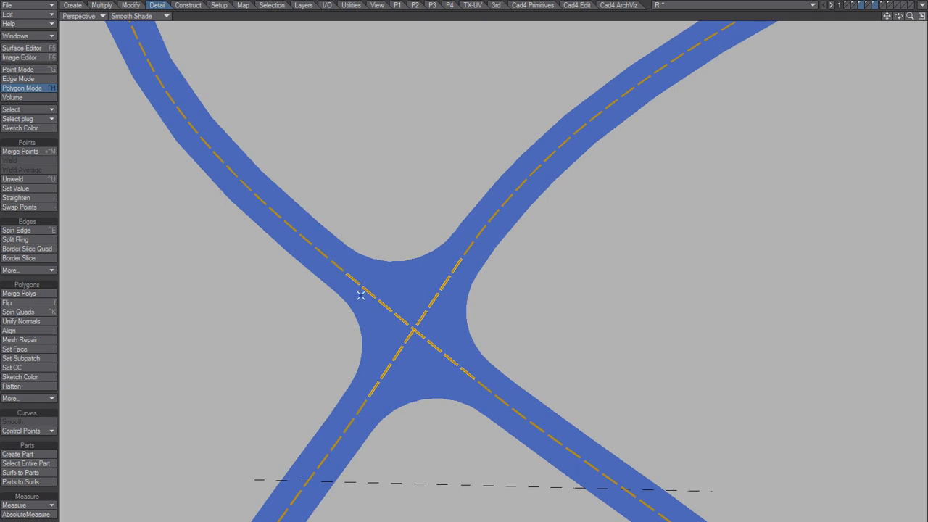
pyautogui.keyDown('alt'); pyautogui.keyDown('shift'); pyautogui.moveTo(417, 270); pyautogui.dragTo(520, 286); pyautogui.keyUp('shift'); pyautogui.keyUp('alt')
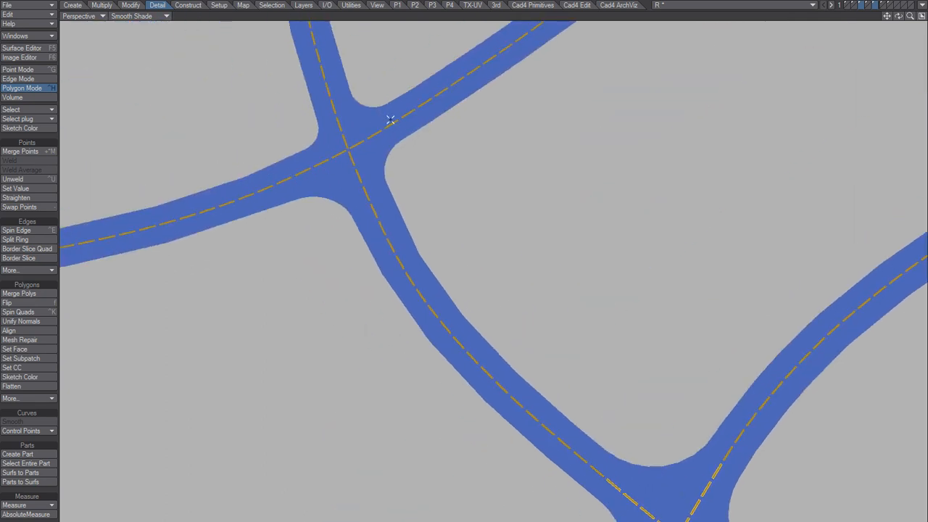
pyautogui.moveTo(391, 108)
pyautogui.mouseDown(button='right')
pyautogui.moveTo(439, 178)
pyautogui.moveTo(408, 116)
pyautogui.mouseUp(button='right')
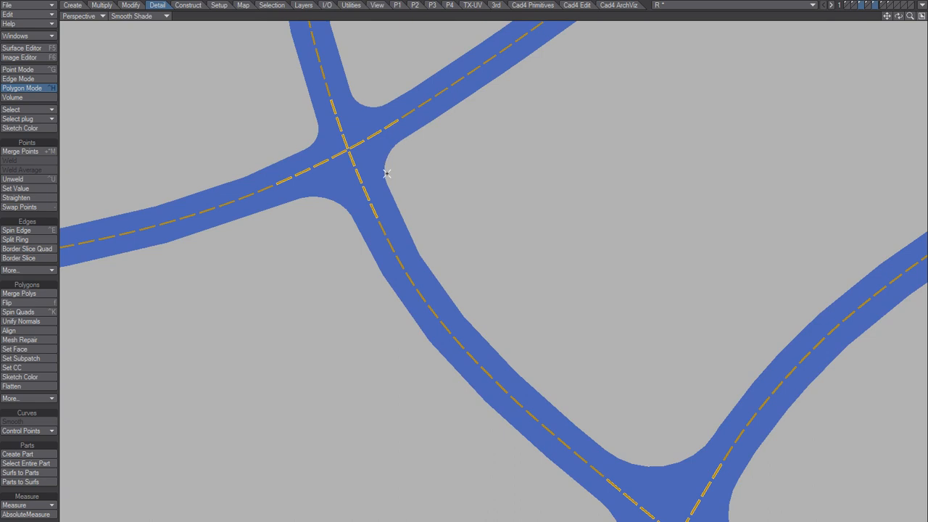
pyautogui.scroll(-6, 514, 265)
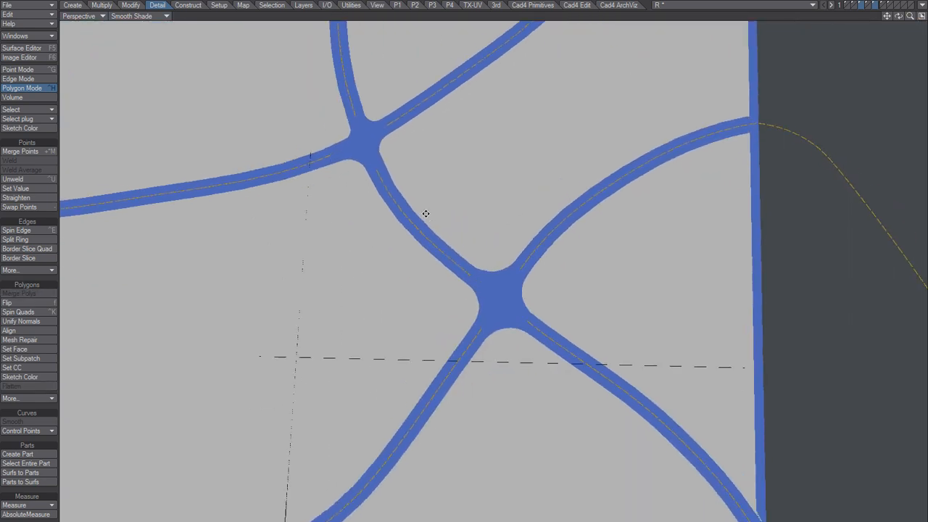
pyautogui.keyDown('alt'); pyautogui.moveTo(470, 276); pyautogui.dragTo(532, 322); pyautogui.keyUp('alt')
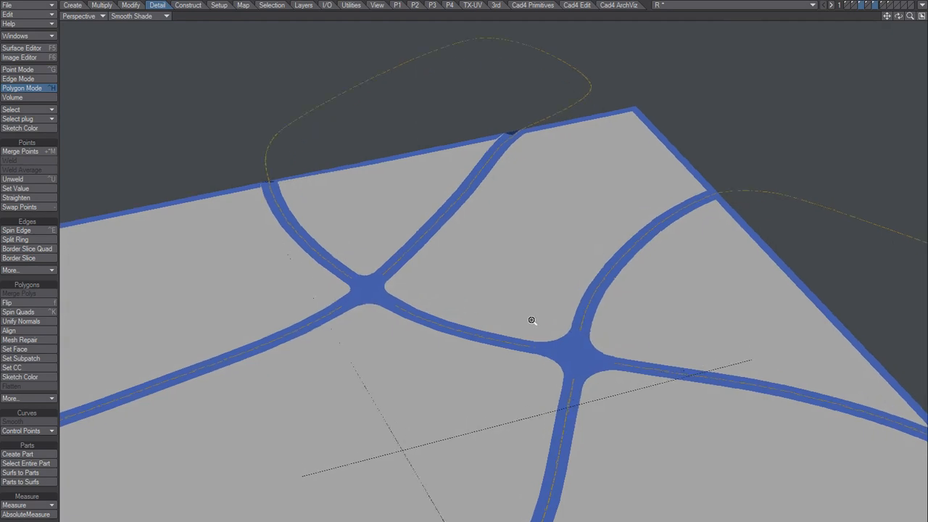
pyautogui.scroll(5, 593, 278)
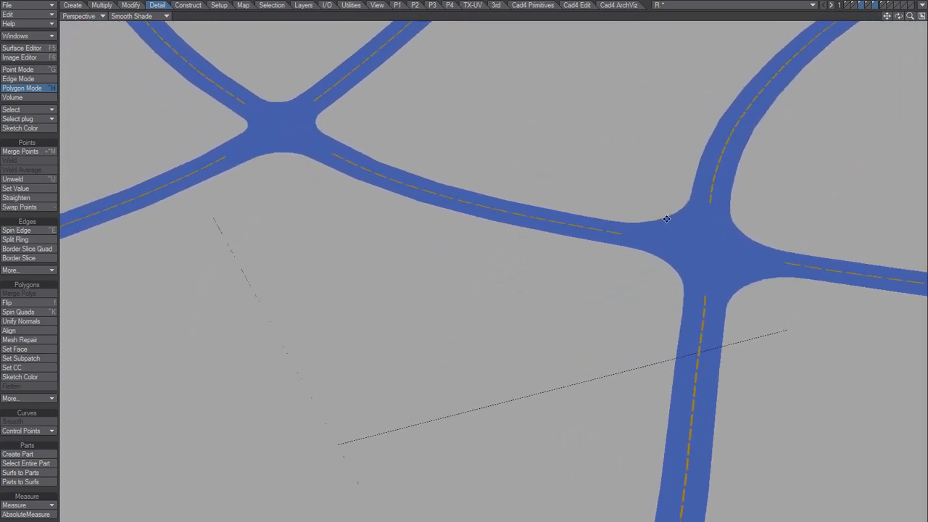